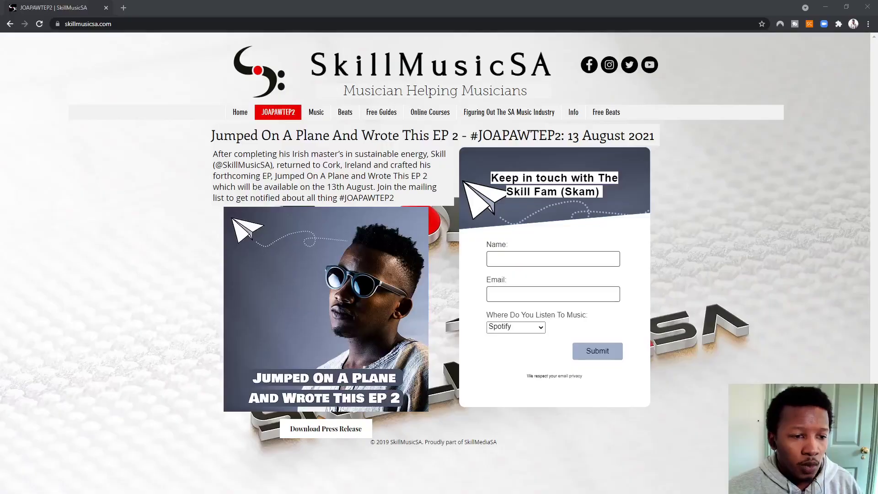
# Open samro.org.za in a new Chrome tab, dismiss its privacy notice and zoom in
pyautogui.click(124, 5)
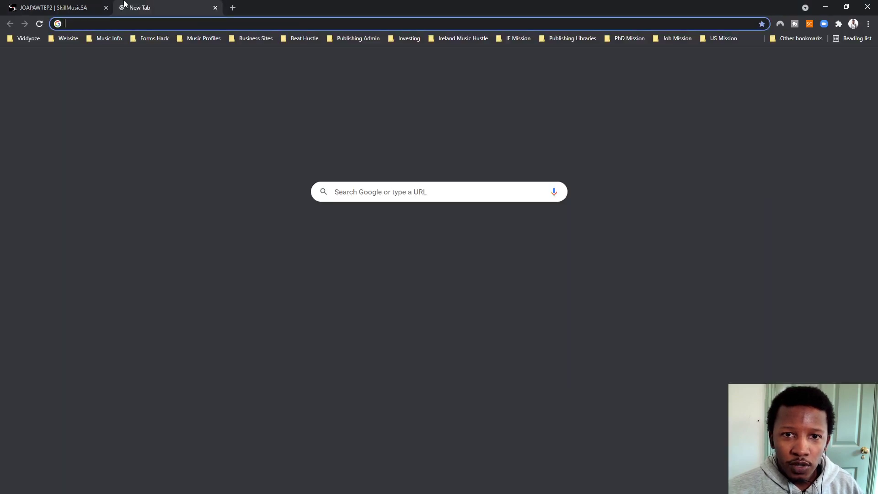
pyautogui.write('samro')
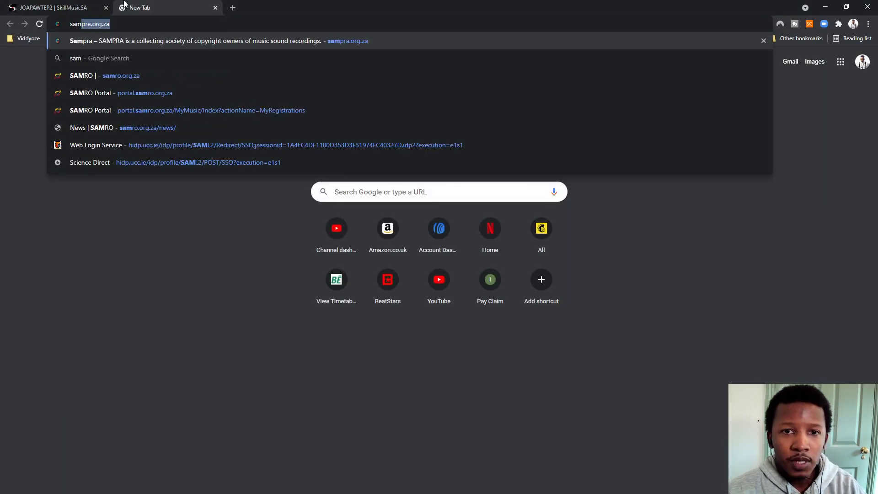
pyautogui.press('Return')
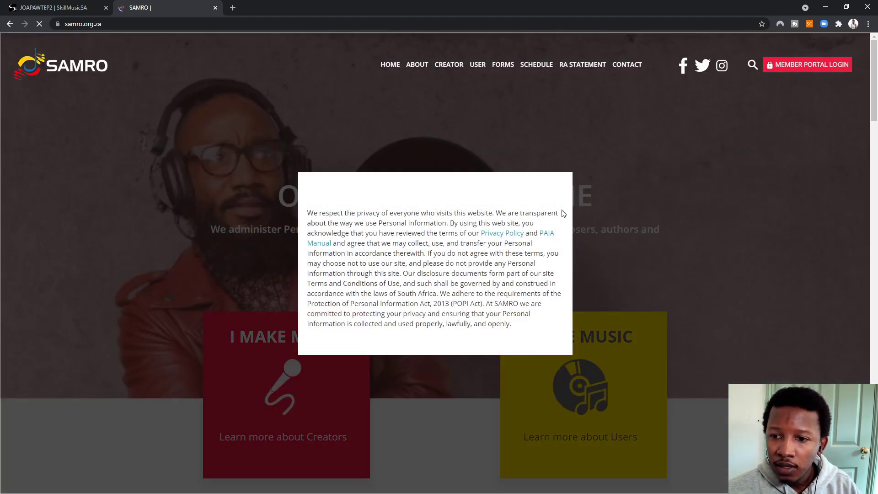
pyautogui.click(553, 185)
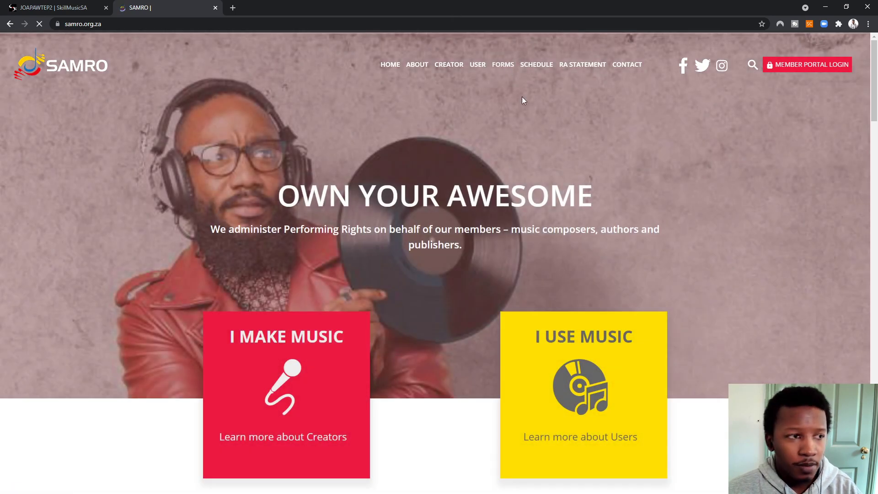
pyautogui.hotkey('ctrl', '+')
pyautogui.hotkey('ctrl', '+')
pyautogui.hotkey('ctrl', '+')
pyautogui.hotkey('ctrl', '+')
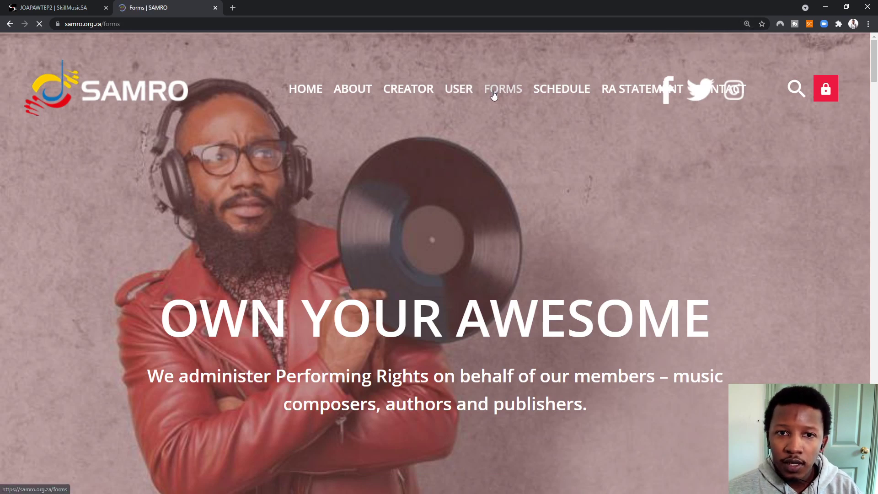
# Zoom out slightly and scroll the Forms page down to the Required for Application PDFs
pyautogui.scroll(-4, 374, 262)
pyautogui.scroll(-2, 271, 176)
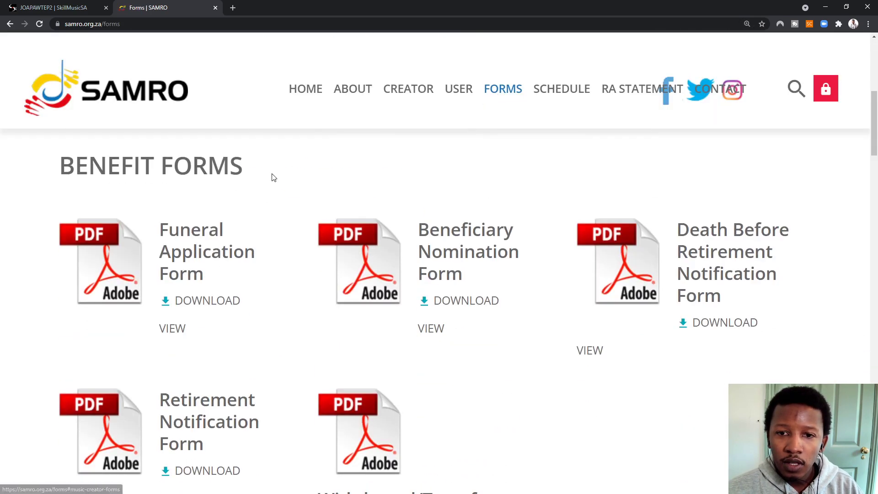
pyautogui.scroll(4, 344, 243)
pyautogui.scroll(-1, 337, 251)
pyautogui.scroll(-12, 337, 257)
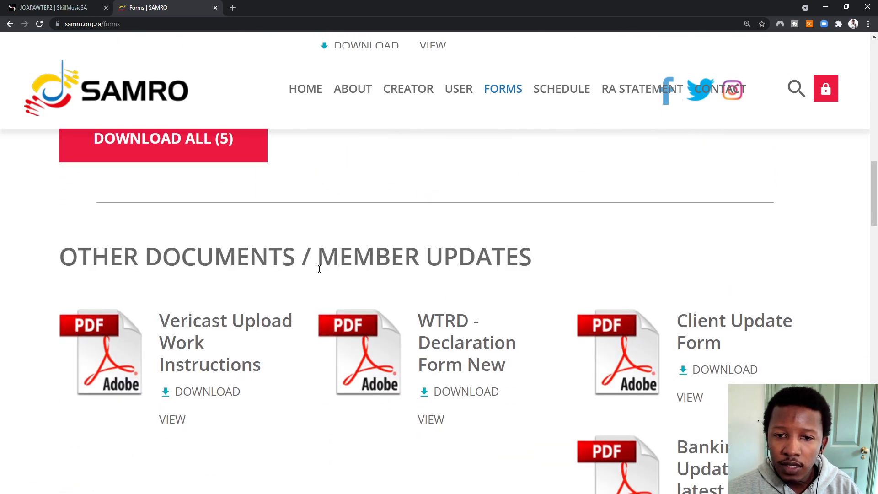
pyautogui.scroll(9, 347, 269)
pyautogui.scroll(2, 411, 264)
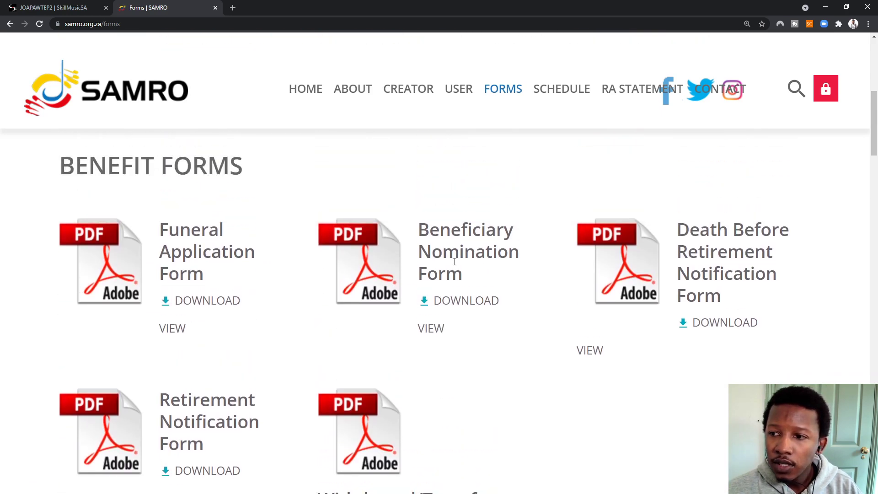
pyautogui.scroll(-14, 289, 243)
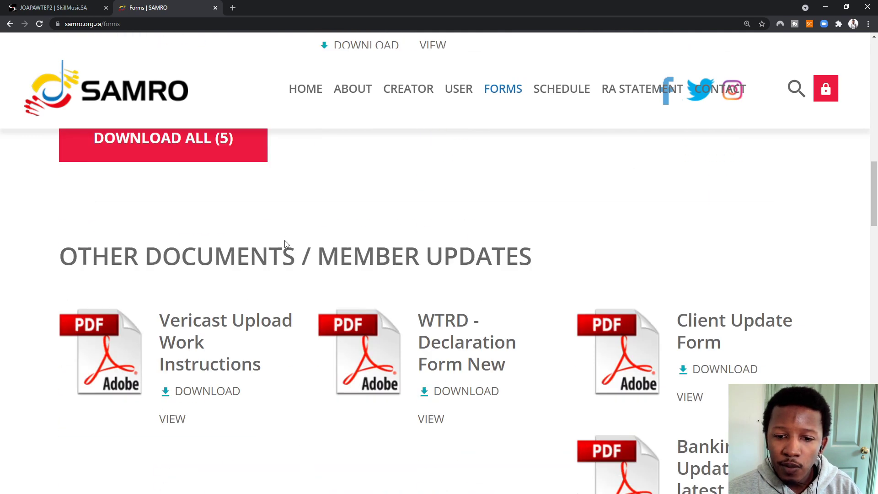
pyautogui.scroll(-4, 284, 244)
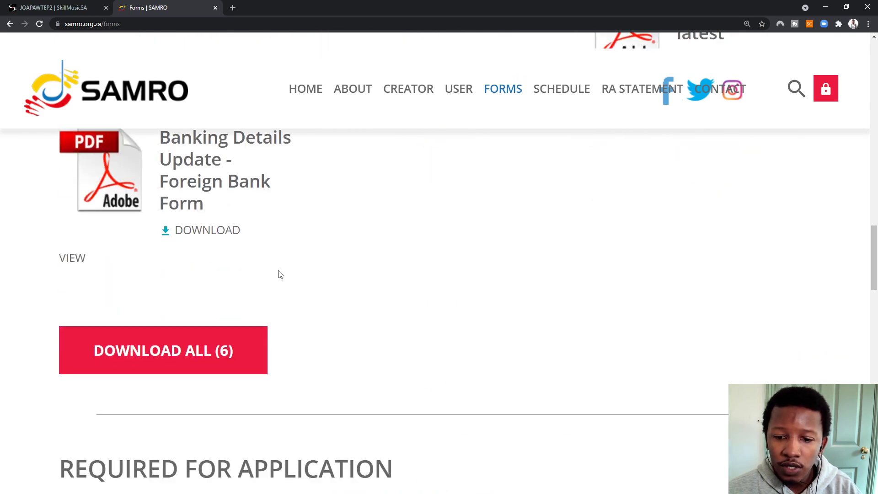
pyautogui.hotkey('ctrl', '-')
pyautogui.scroll(-4, 280, 278)
pyautogui.scroll(-4, 272, 281)
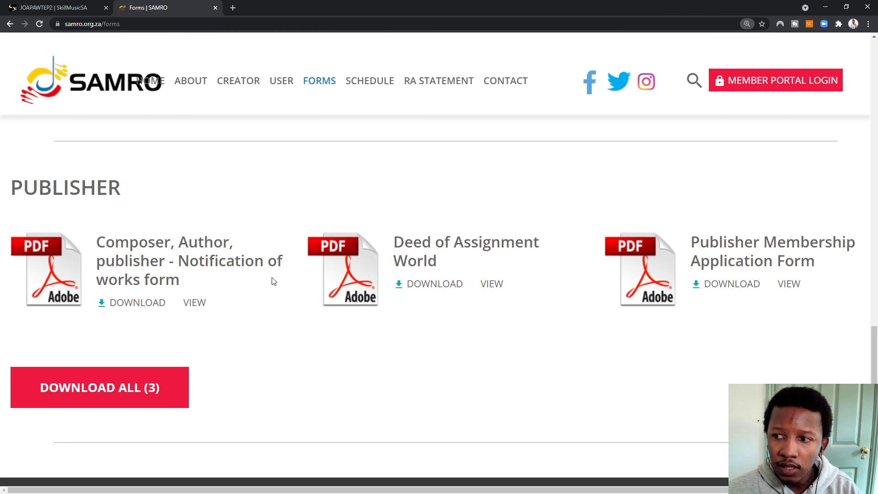
pyautogui.scroll(-3, 163, 310)
pyautogui.scroll(10, 105, 250)
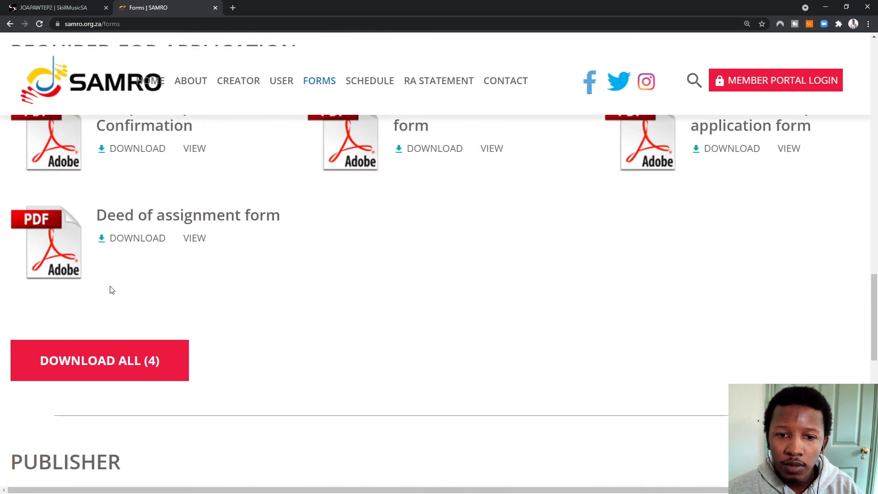
pyautogui.scroll(-1, 111, 286)
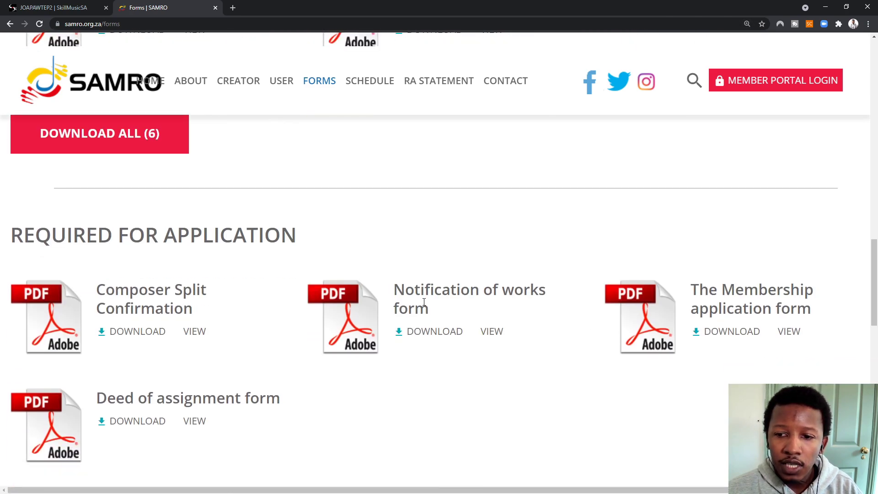
# Download the Notification of works PDF and read its instructions and Capacity/Role Code definitions
pyautogui.click(428, 334)
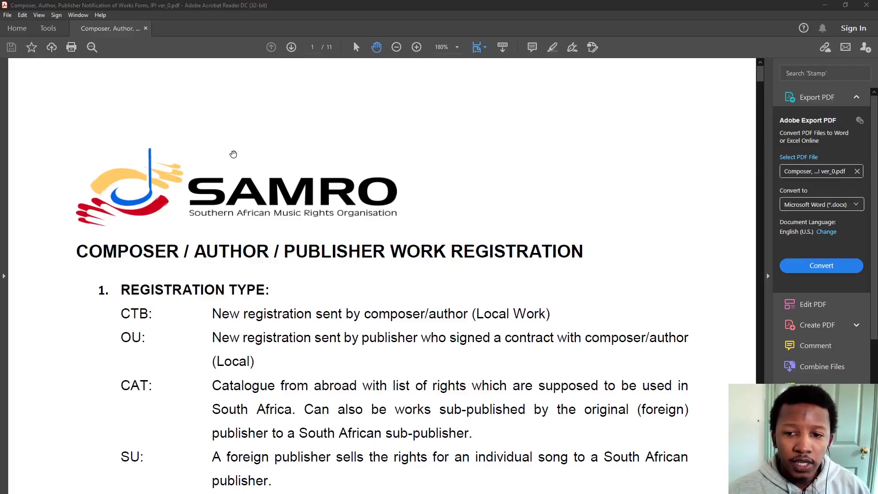
pyautogui.scroll(-2, 149, 100)
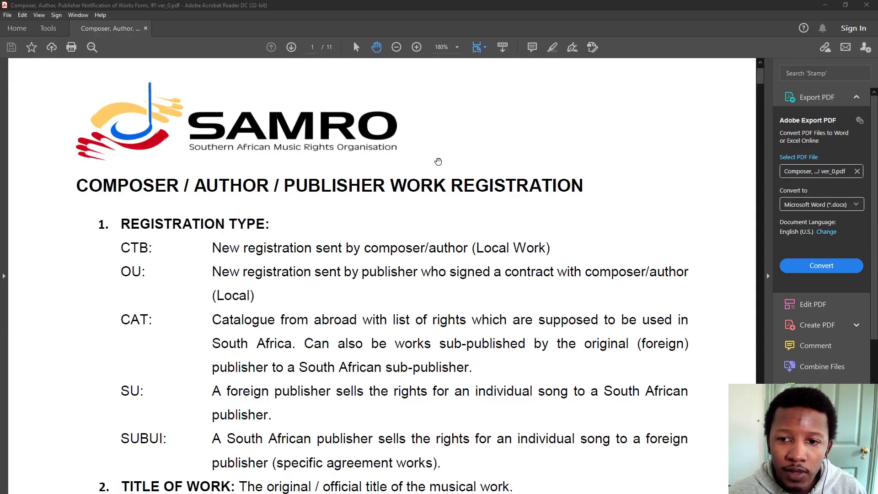
pyautogui.scroll(1, 127, 162)
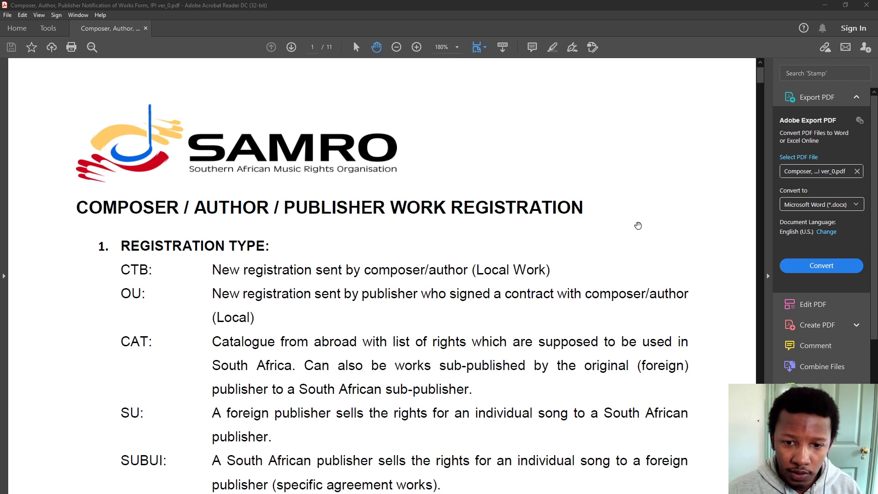
pyautogui.scroll(-2, 273, 267)
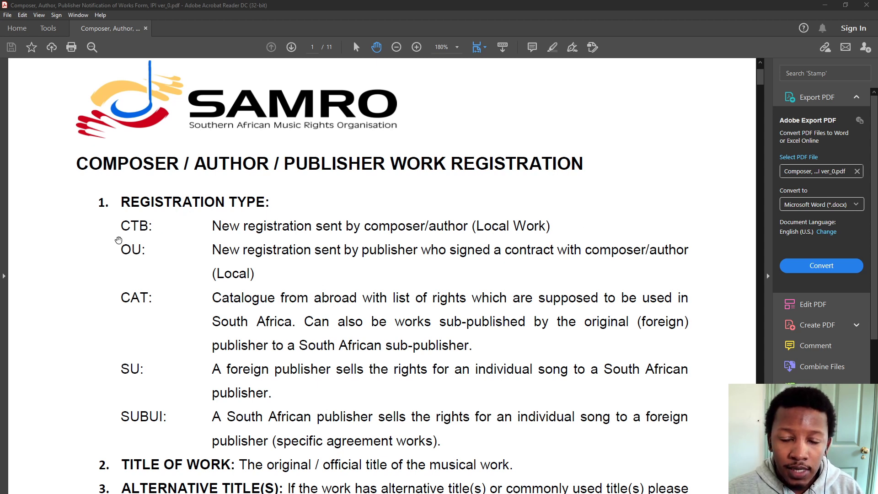
pyautogui.scroll(-2, 152, 233)
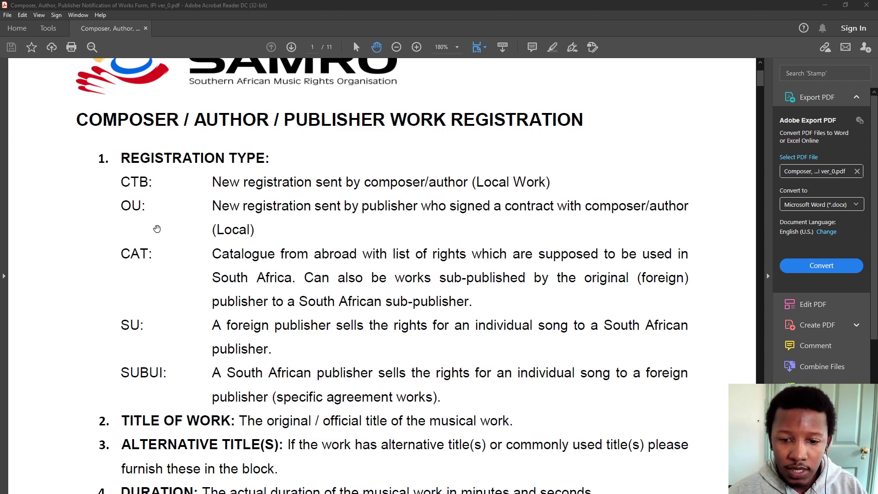
pyautogui.scroll(-2, 326, 394)
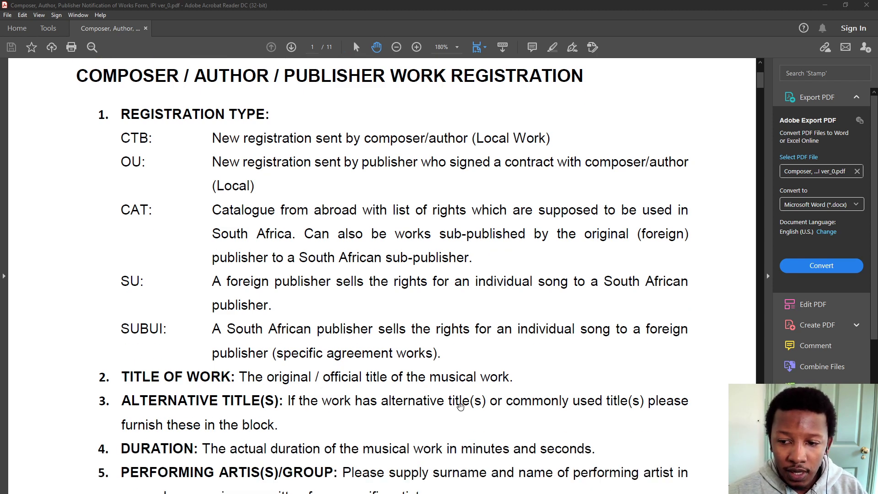
pyautogui.scroll(-3, 460, 406)
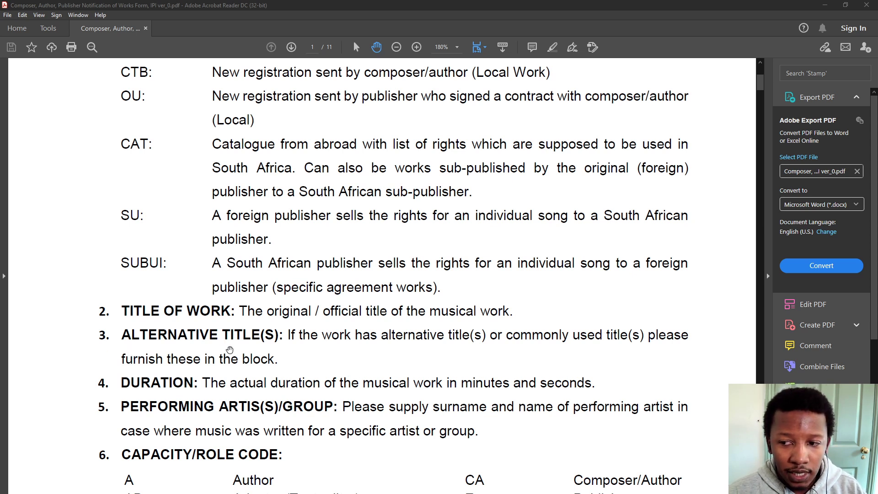
pyautogui.scroll(-2, 231, 349)
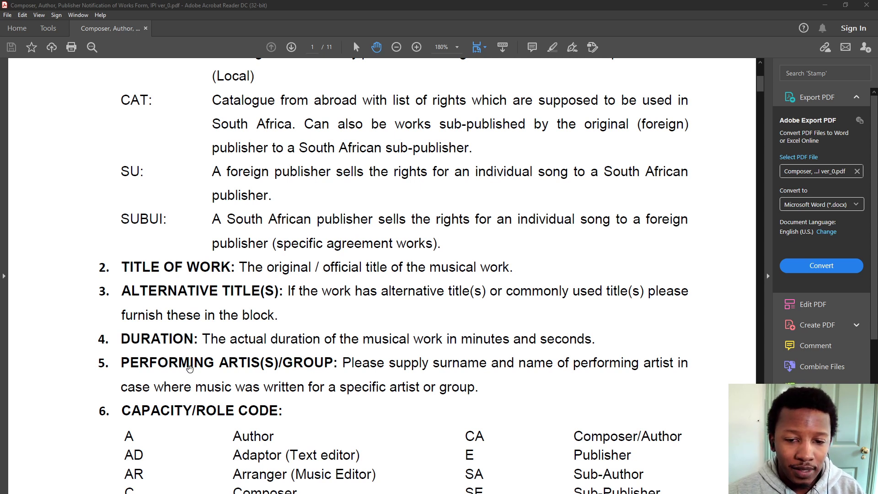
pyautogui.scroll(-3, 170, 335)
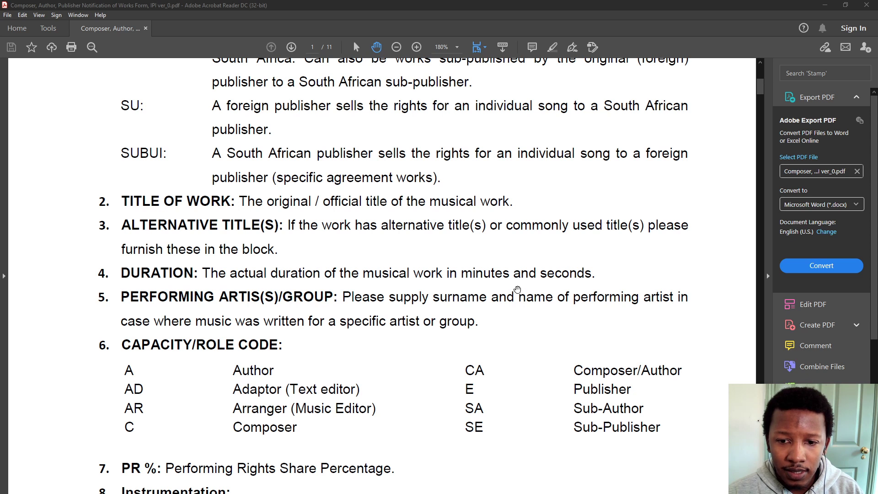
pyautogui.scroll(-1, 254, 311)
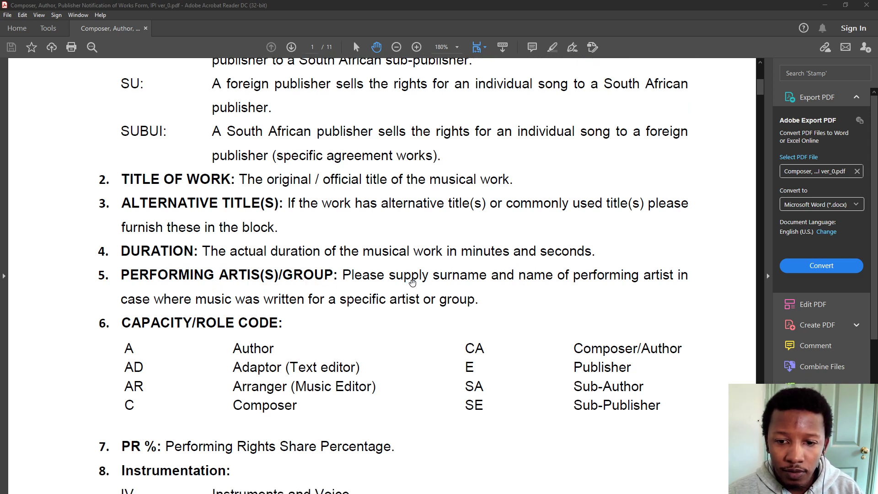
pyautogui.scroll(-2, 402, 299)
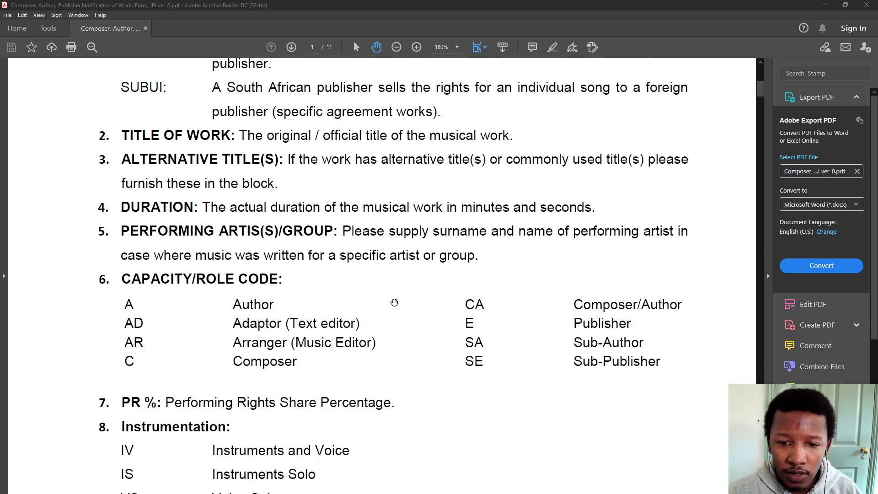
pyautogui.scroll(-2, 164, 284)
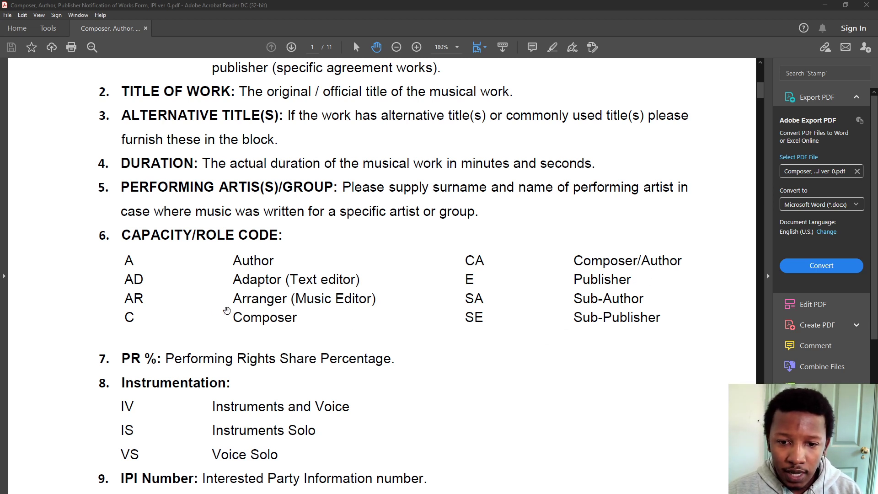
# Scroll past page 1's explanatory notes to the top of page 2's registration form
pyautogui.scroll(-1, 243, 353)
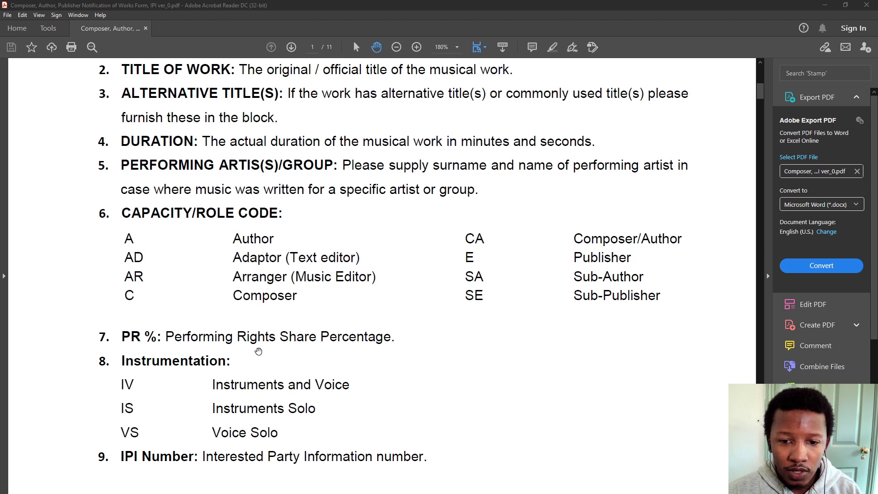
pyautogui.scroll(-1, 259, 351)
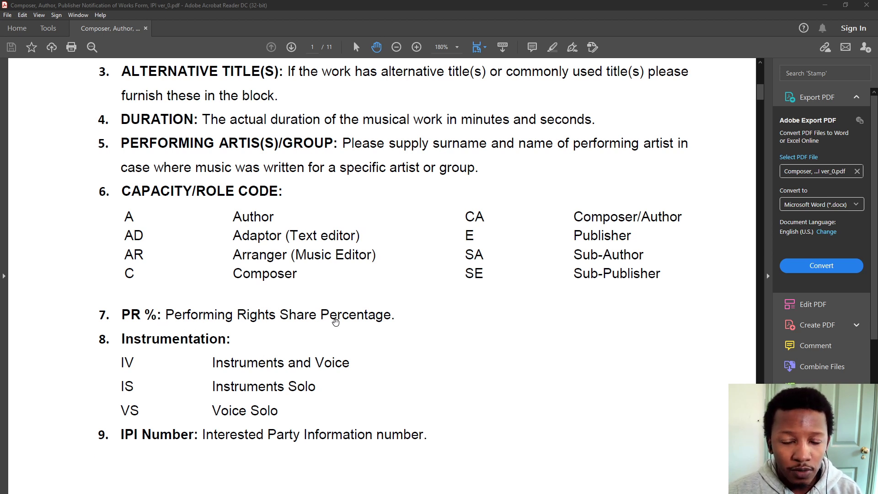
pyautogui.scroll(-3, 320, 333)
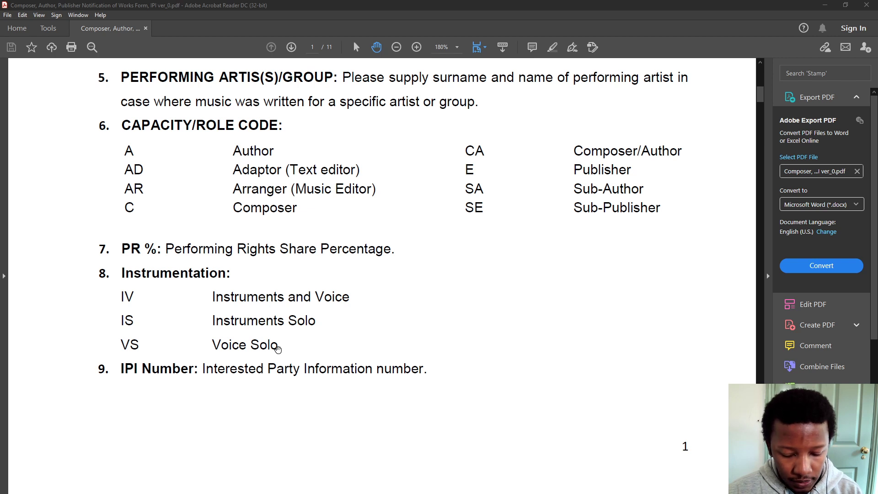
pyautogui.scroll(-5, 277, 349)
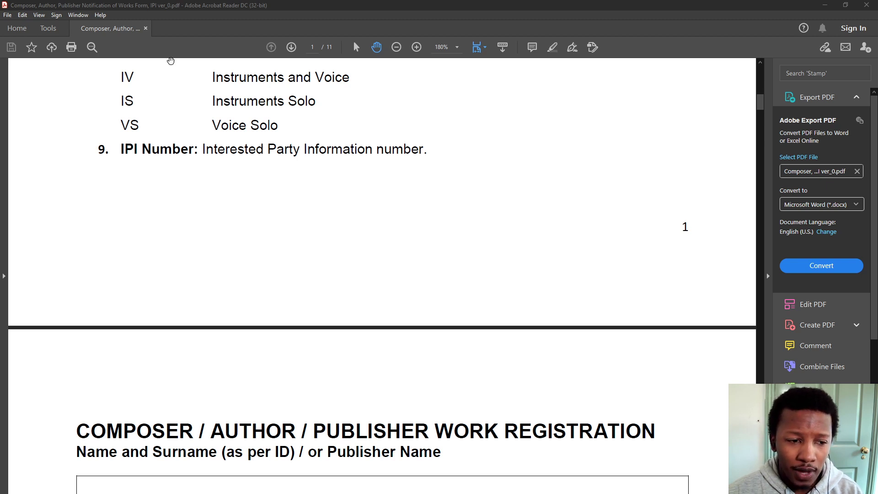
pyautogui.scroll(-4, 206, 190)
pyautogui.scroll(-10, 206, 190)
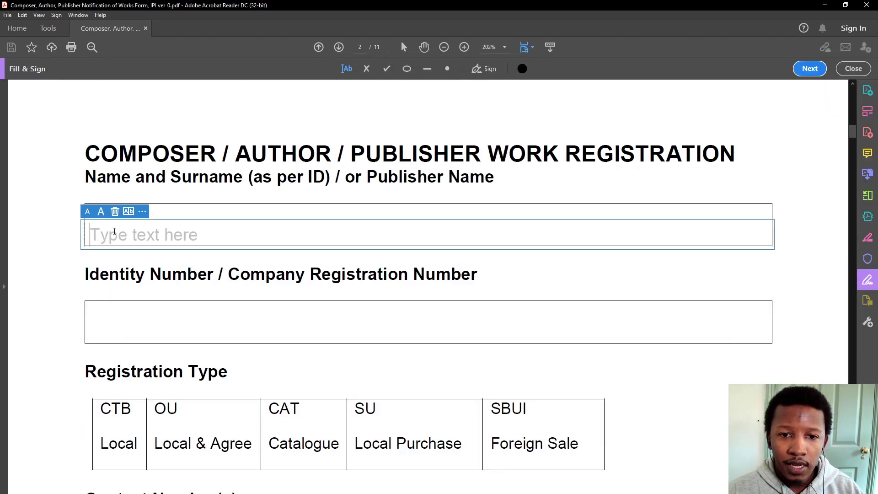
# Type the applicant's full name in capitals into the Name and Surname box
pyautogui.write('Jo')
pyautogui.press('BackSpace')
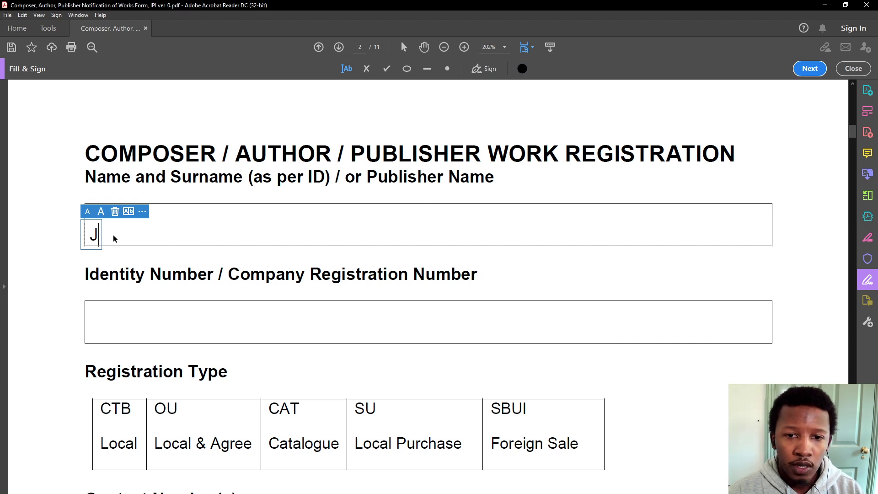
pyautogui.write('Oe')
pyautogui.press('BackSpace')
pyautogui.write('E SOAP')
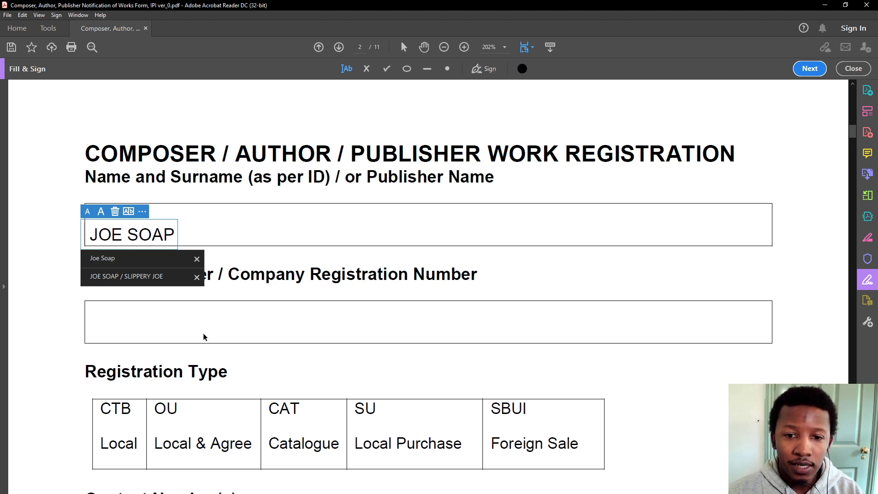
# Enter the identity number, spaced into groups, and align it within its box
pyautogui.click(195, 342)
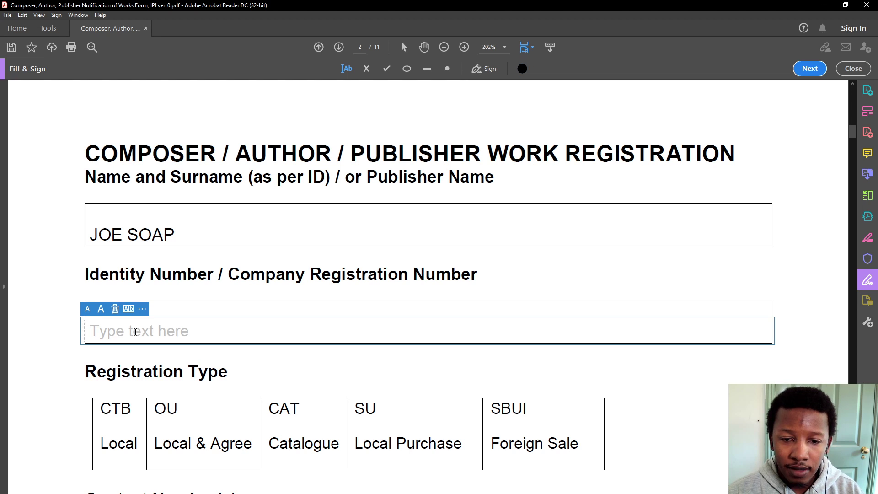
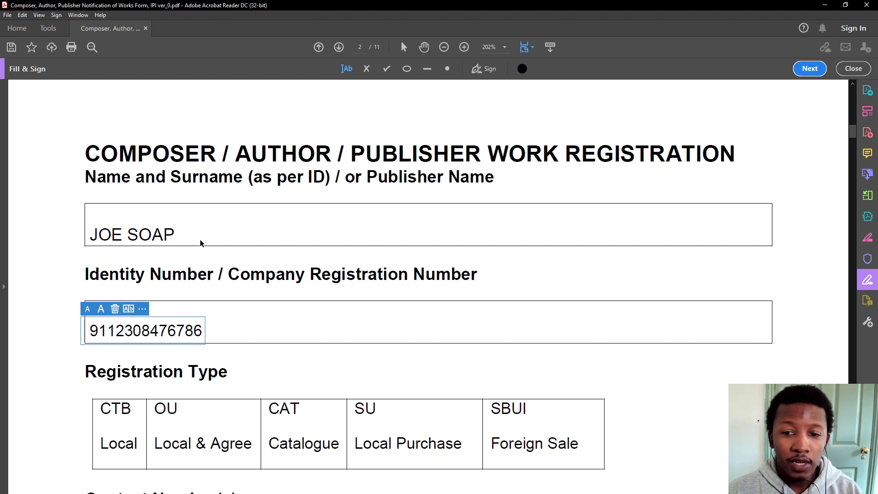
pyautogui.click(177, 330)
pyautogui.click(145, 330)
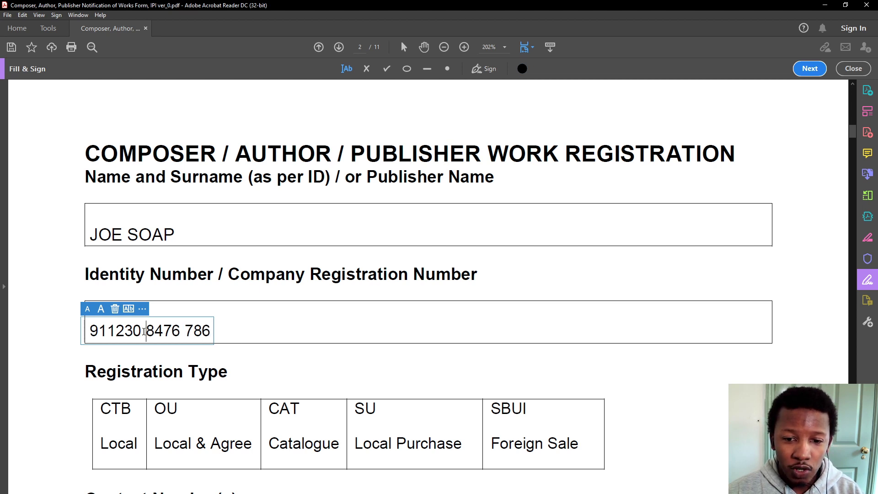
pyautogui.moveTo(85, 330)
pyautogui.mouseDown()
pyautogui.moveTo(99, 322)
pyautogui.moveTo(83, 323)
pyautogui.mouseUp()
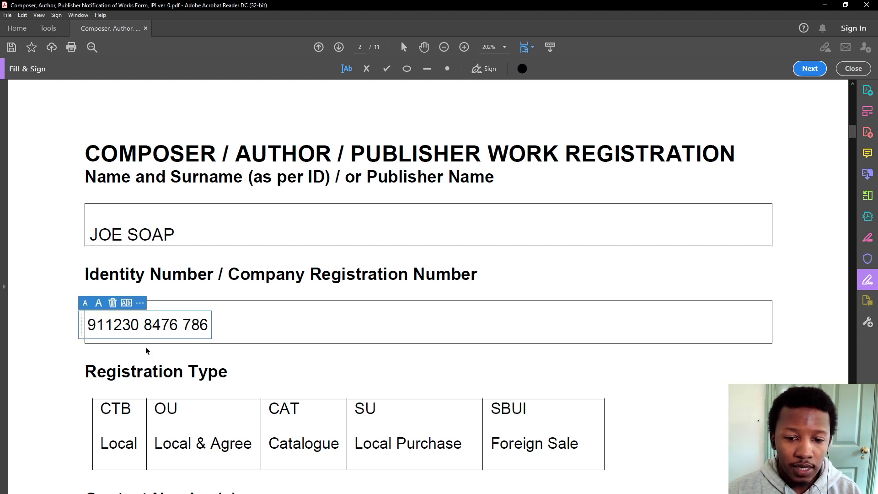
pyautogui.scroll(-2, 332, 356)
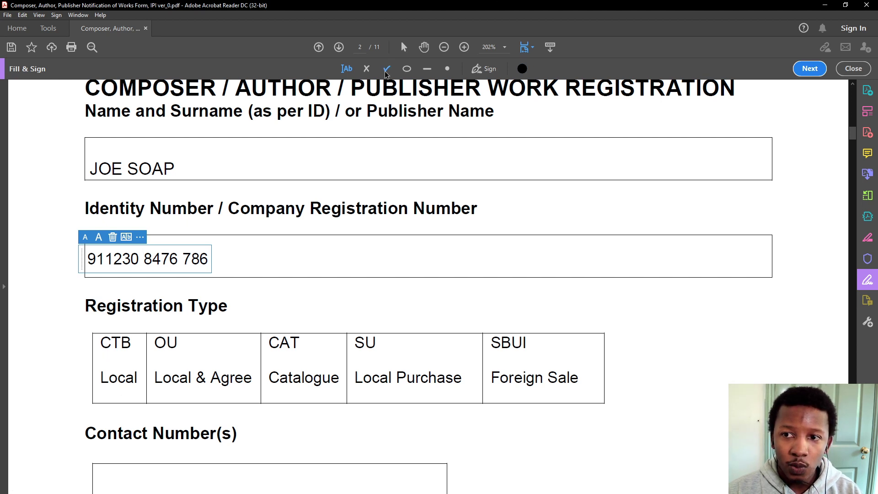
# Place a checkmark in the Local (CTB) registration type cell
pyautogui.click(386, 71)
pyautogui.click(117, 377)
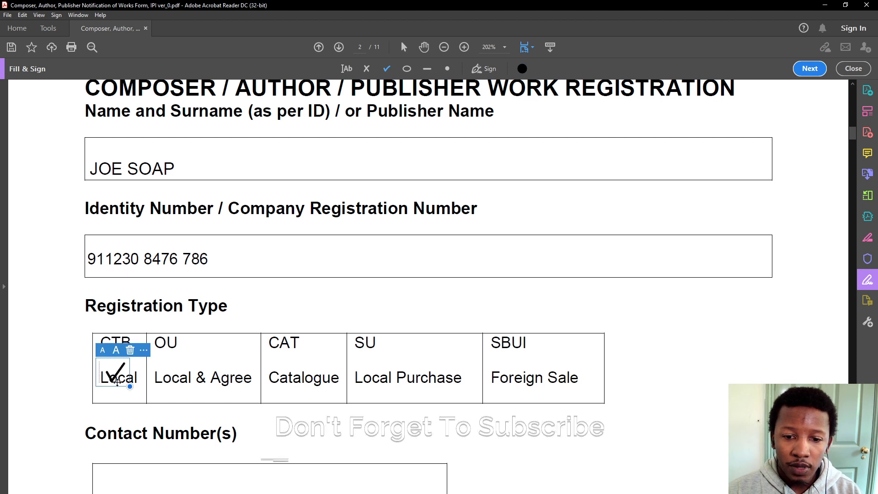
pyautogui.moveTo(117, 381); pyautogui.dragTo(120, 376)
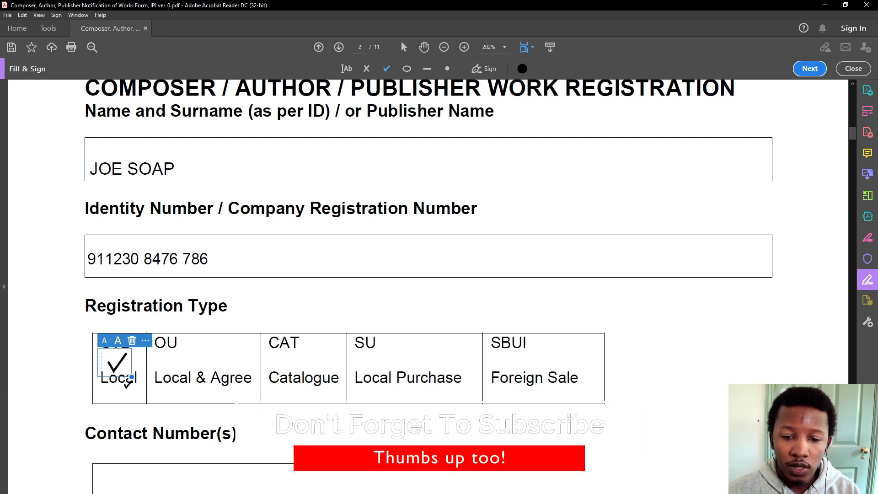
pyautogui.scroll(-2, 120, 376)
# Enter the applicant's phone number in the Contact Number(s) field
pyautogui.click(224, 273)
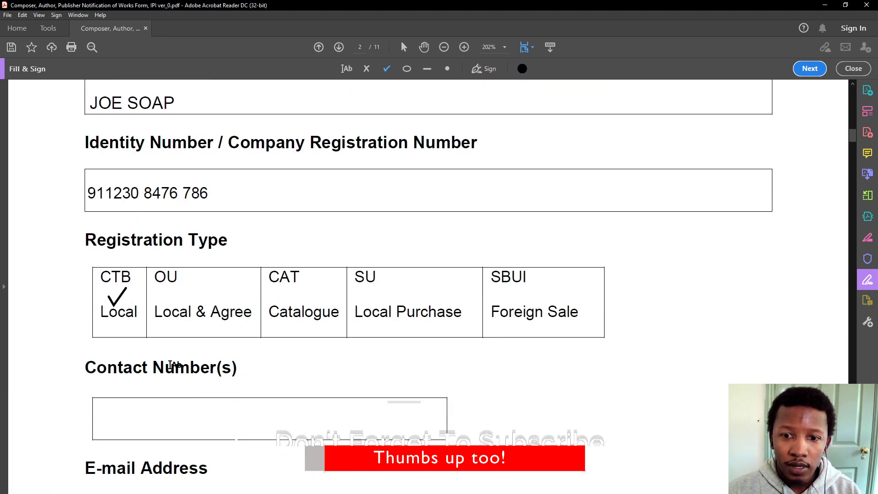
pyautogui.click(133, 418)
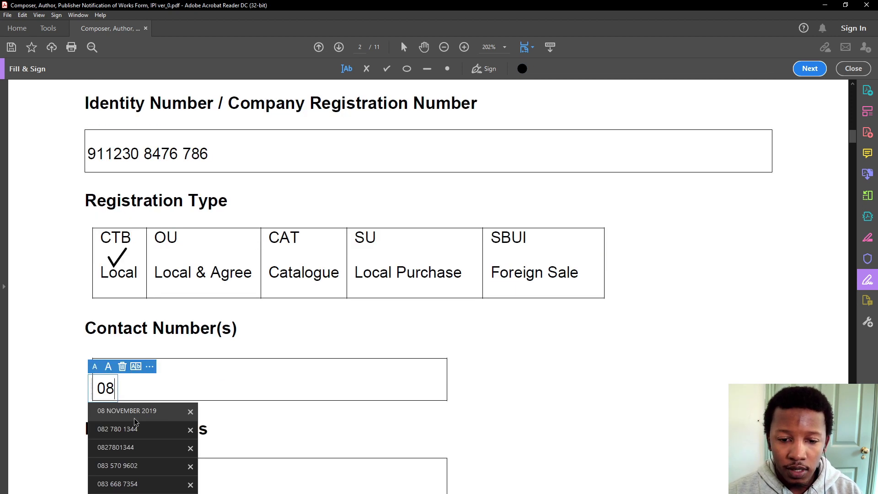
pyautogui.press('Left')
pyautogui.press('Left')
pyautogui.press('Left')
pyautogui.scroll(-3, 142, 417)
pyautogui.click(112, 372)
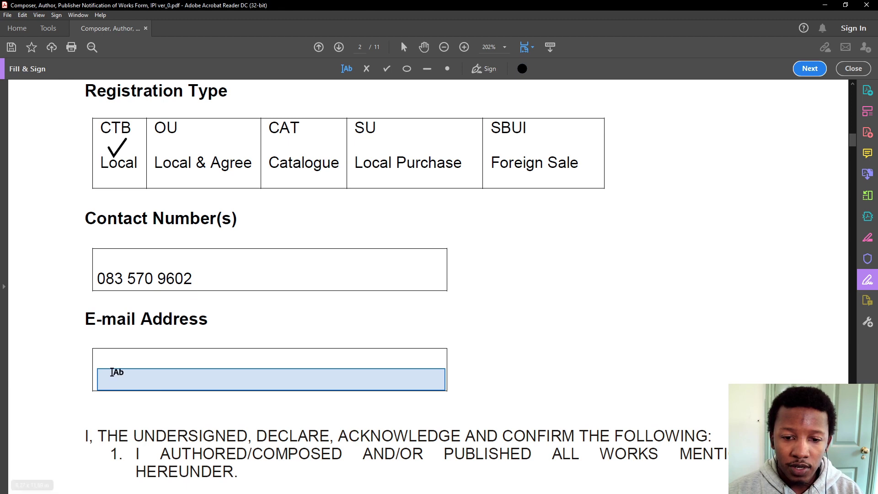
# Fill in the applicant's e-mail address using the autocomplete suggestion
pyautogui.click(113, 375)
pyautogui.write('INFO@')
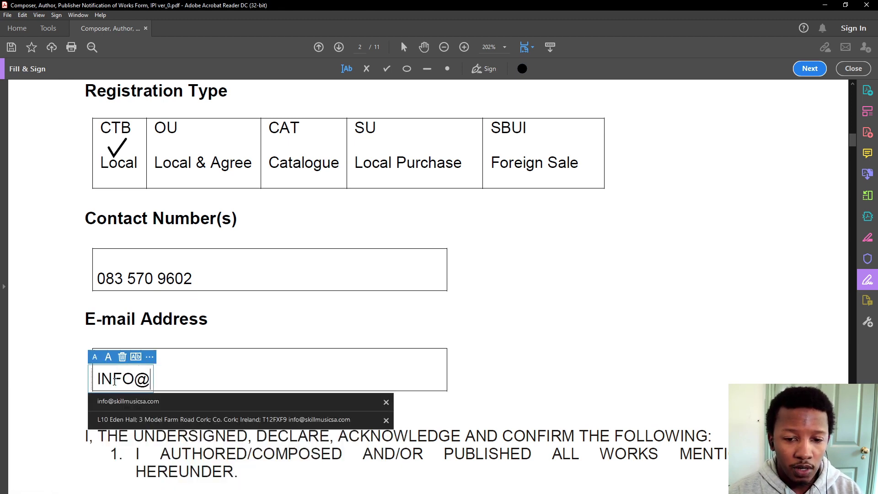
pyautogui.click(128, 401)
pyautogui.scroll(-2, 136, 375)
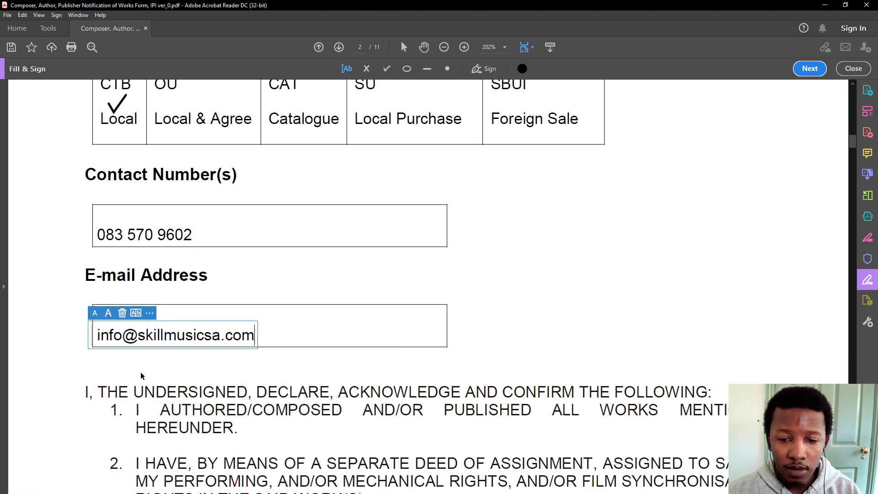
pyautogui.scroll(-8, 201, 366)
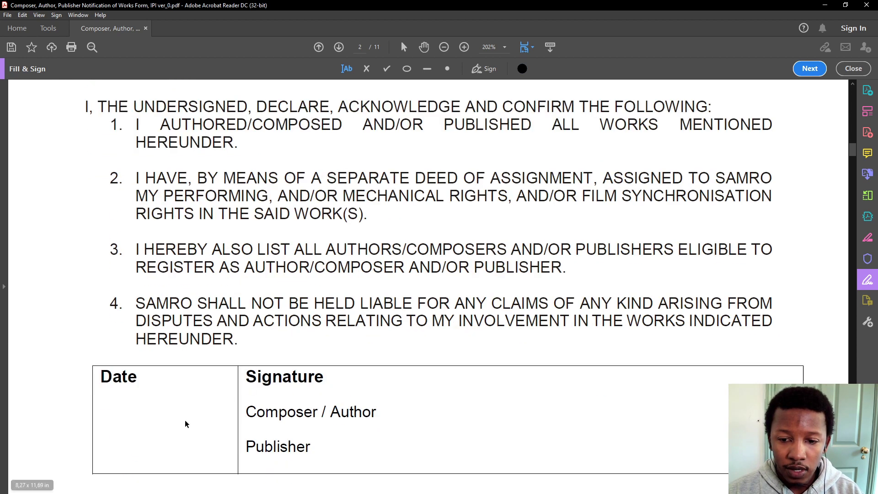
# Enter 08 August 2021 in the Date cell, shifted left into place
pyautogui.scroll(-2, 184, 420)
pyautogui.click(126, 361)
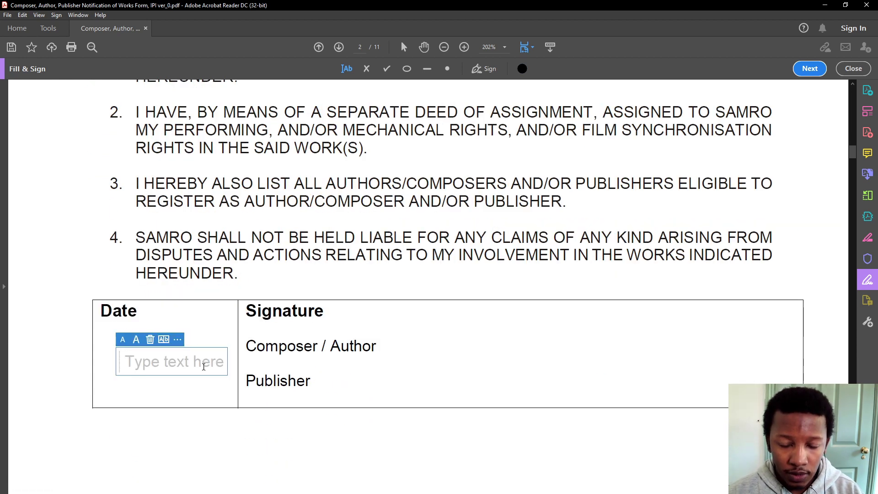
pyautogui.write('08')
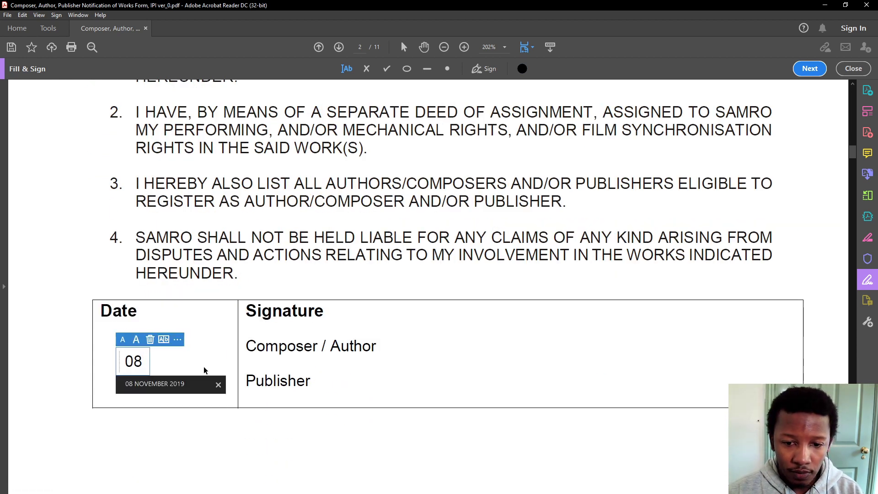
pyautogui.write(' August')
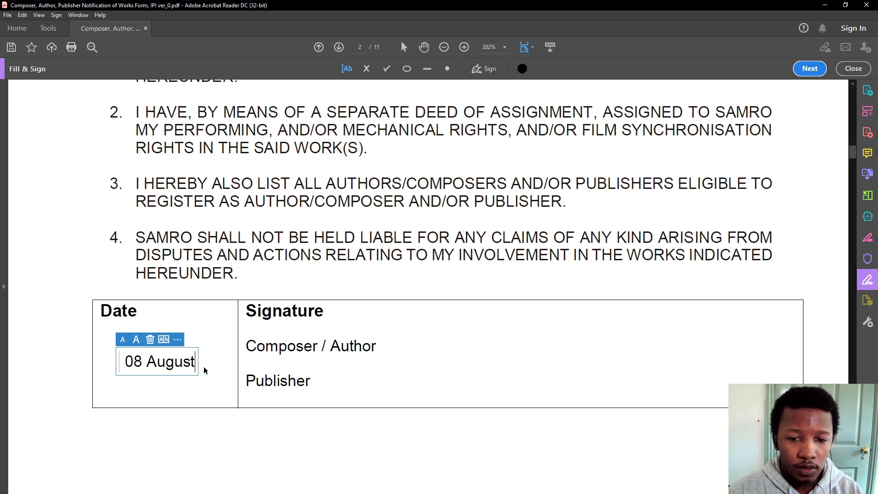
pyautogui.write(' 2021')
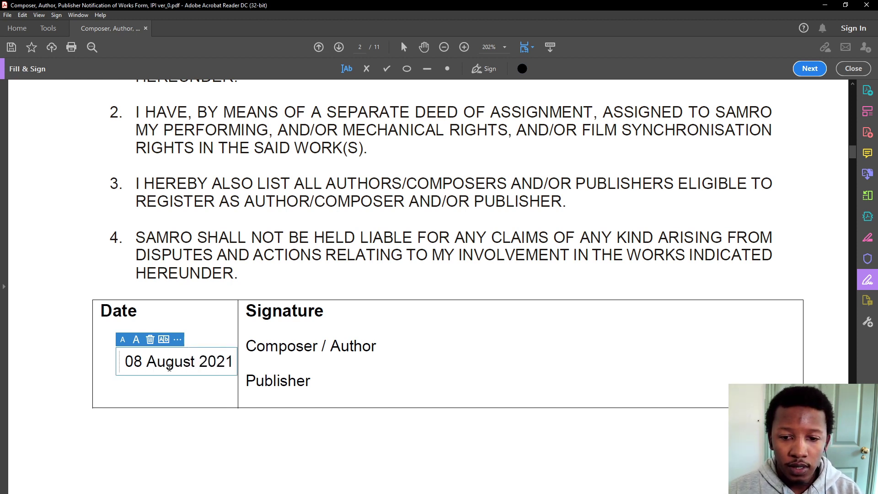
pyautogui.moveTo(122, 363); pyautogui.dragTo(102, 360)
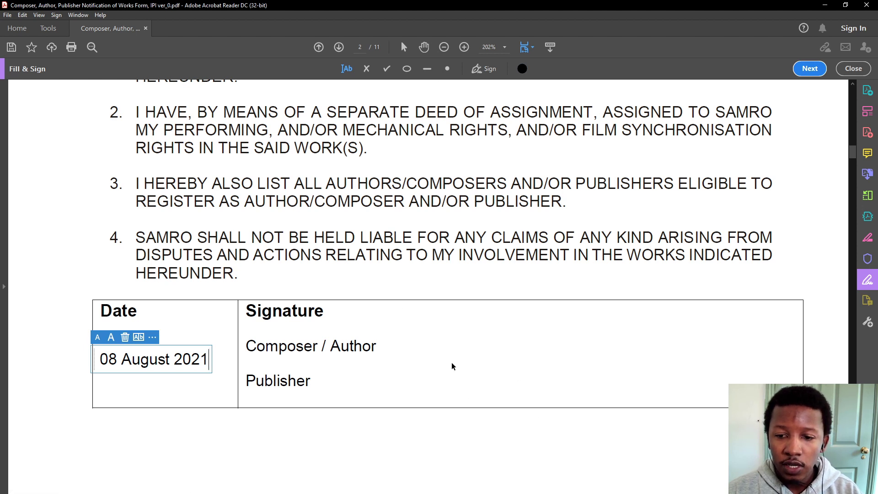
pyautogui.click(407, 371)
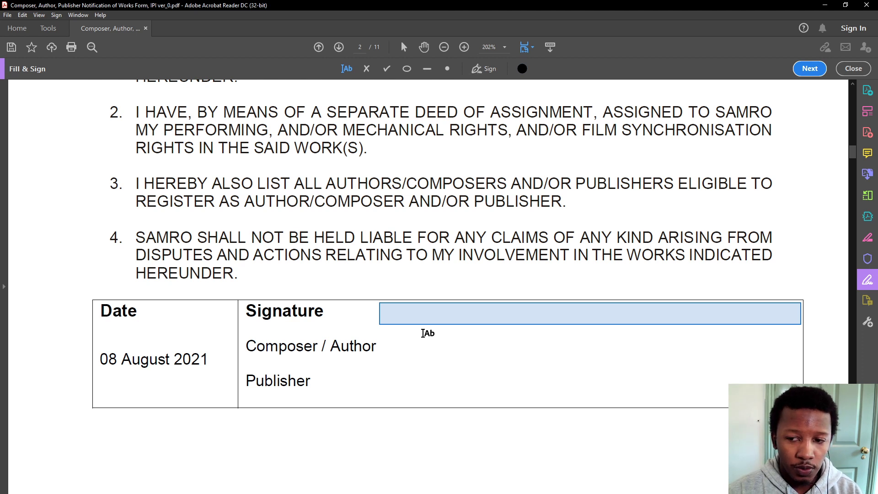
# Add the author's name in the Signature area beside Composer / Author
pyautogui.click(434, 312)
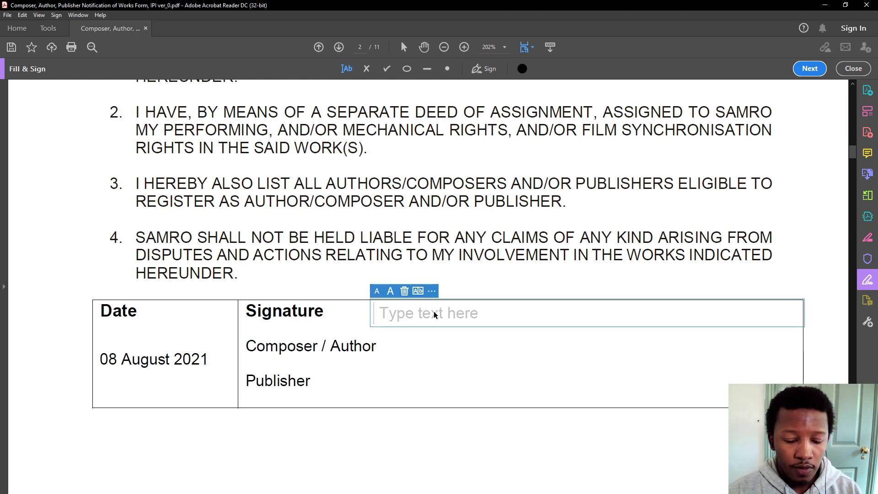
pyautogui.write('JOE SOAP')
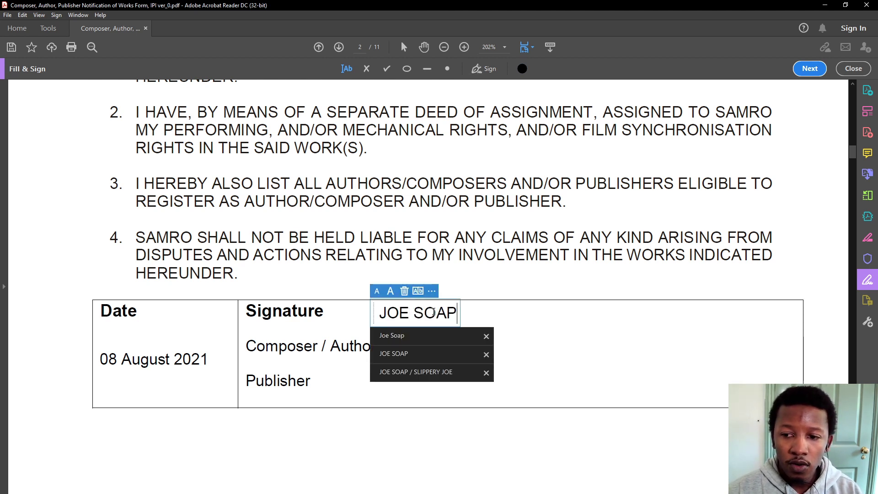
pyautogui.moveTo(376, 315); pyautogui.dragTo(377, 355)
pyautogui.scroll(-10, 364, 378)
pyautogui.scroll(-4, 348, 383)
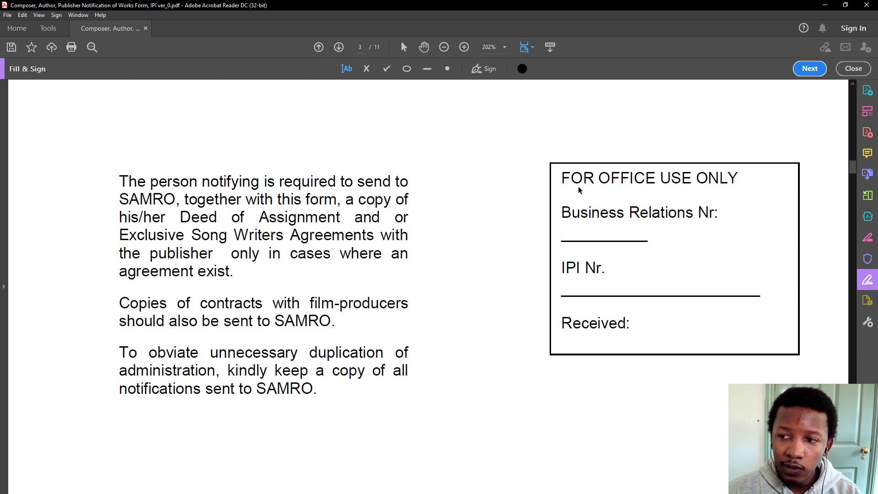
# Enter I LIKE CHICKEN as work 1's title beside the Title heading
pyautogui.scroll(-15, 281, 361)
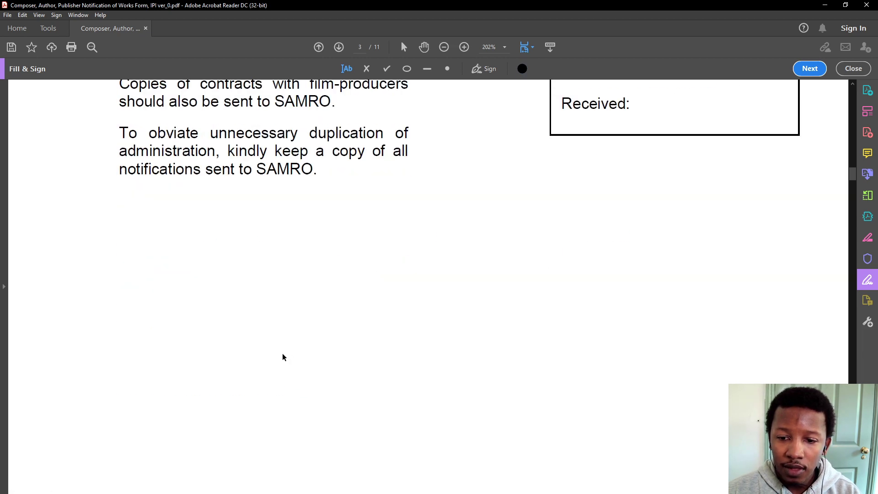
pyautogui.click(239, 163)
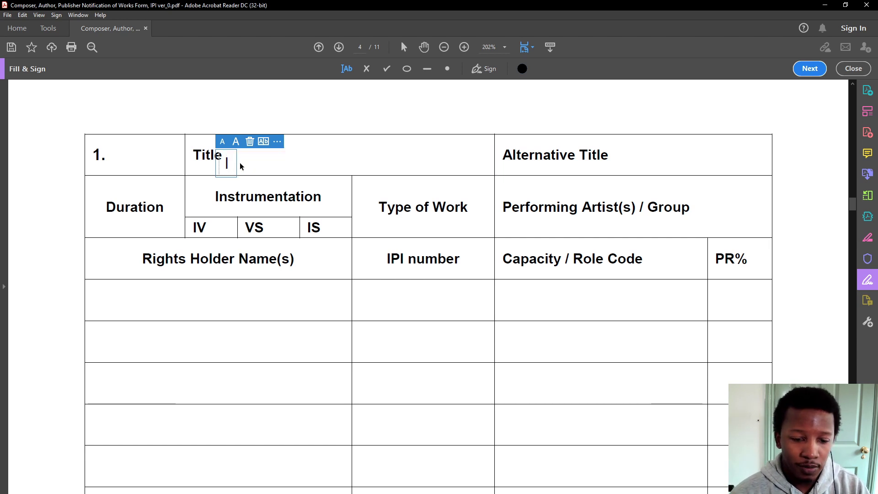
pyautogui.write('Like')
pyautogui.press('Down')
pyautogui.press('Return')
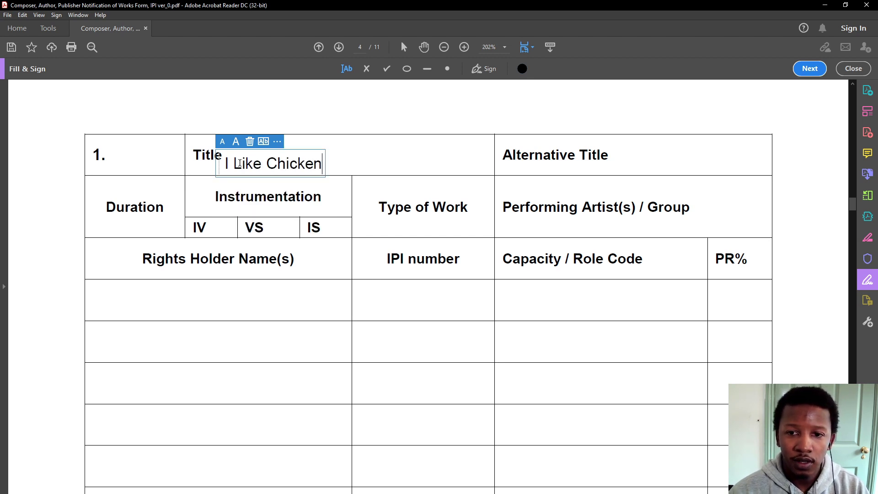
pyautogui.moveTo(217, 168); pyautogui.dragTo(448, 170)
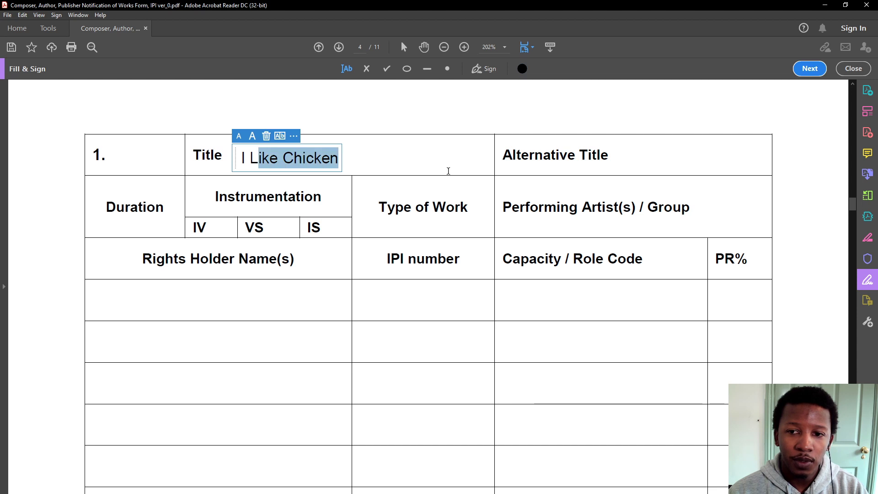
pyautogui.write('IKE')
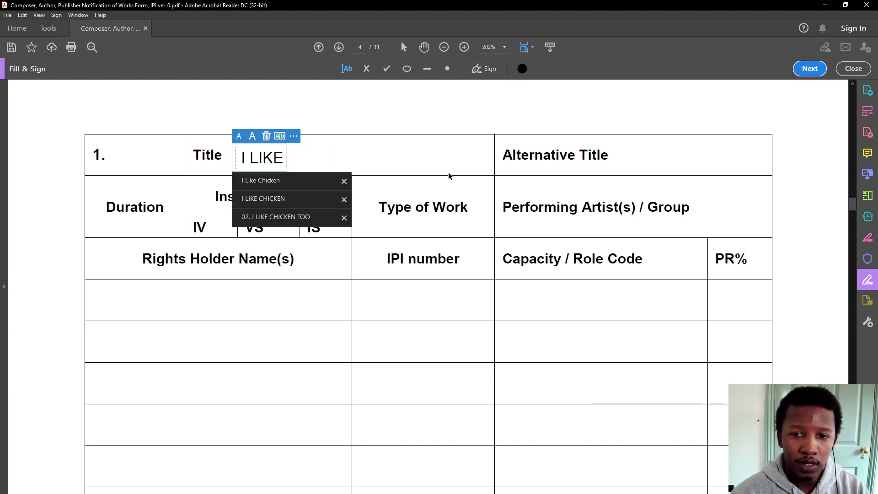
pyautogui.press('Down')
pyautogui.press('Down')
pyautogui.press('Return')
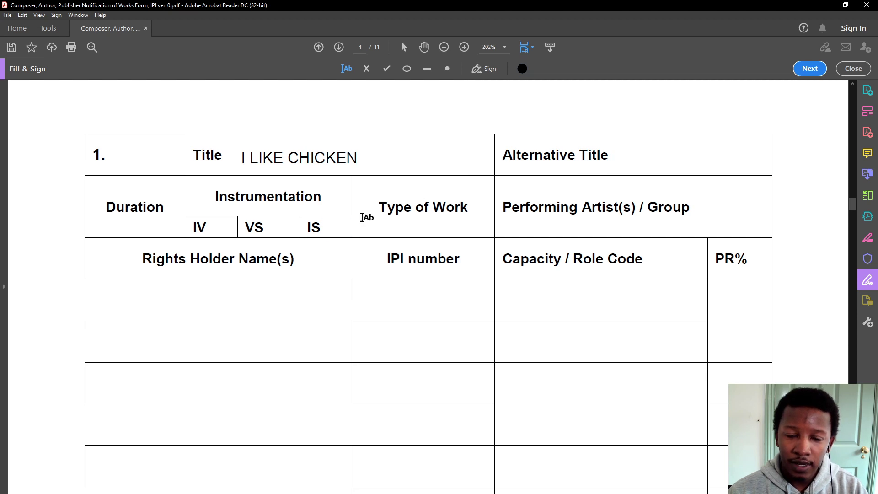
# Enter a duration of 00:02:30 under the Duration heading
pyautogui.click(121, 231)
pyautogui.moveTo(112, 231); pyautogui.dragTo(89, 226)
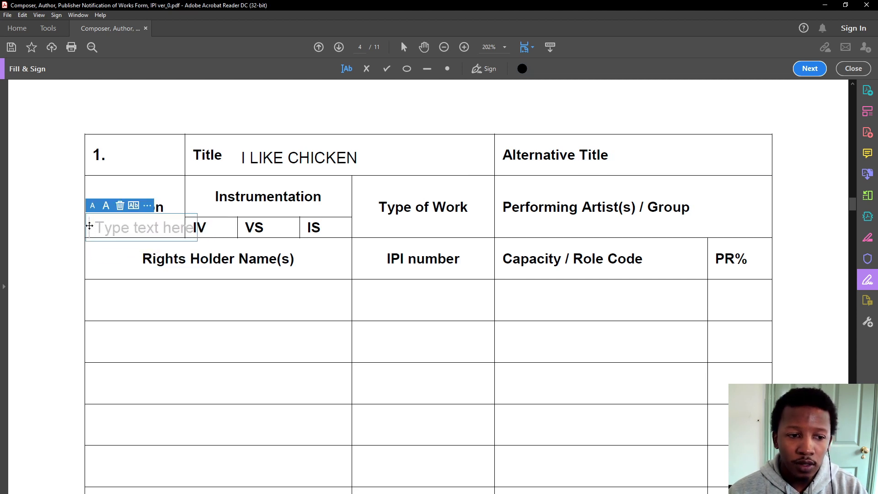
pyautogui.write('00')
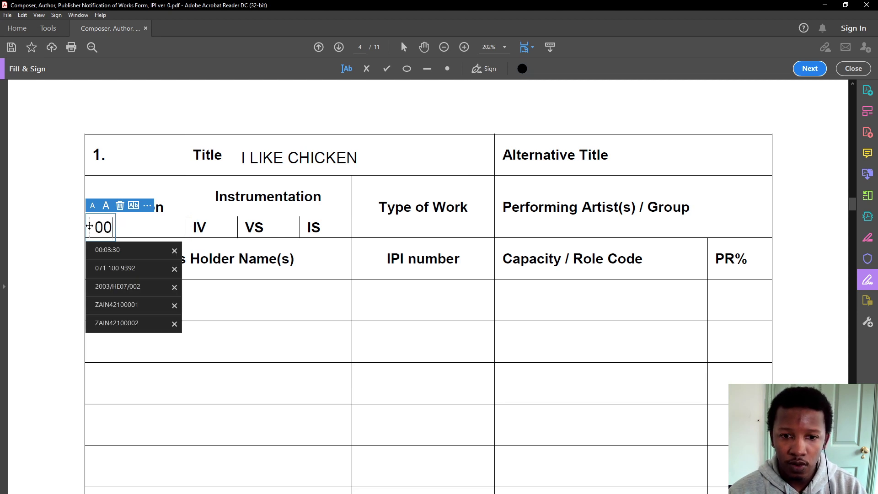
pyautogui.write(':')
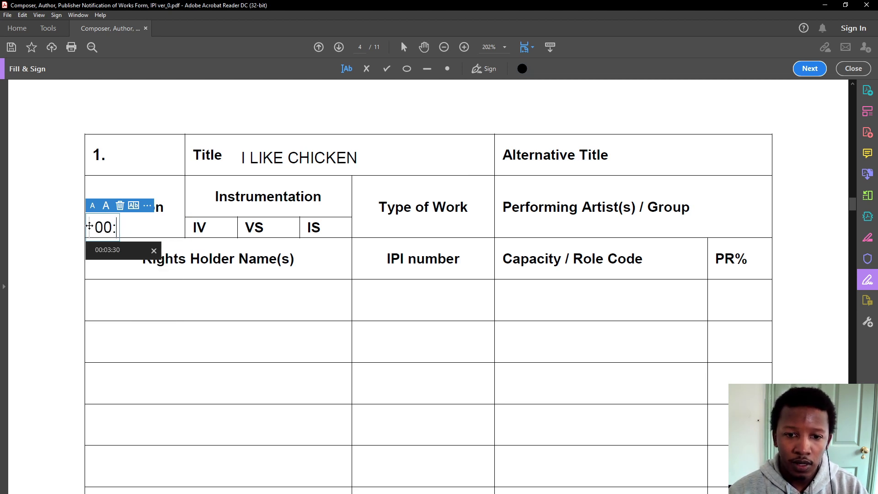
pyautogui.click(116, 251)
pyautogui.moveTo(139, 228); pyautogui.dragTo(126, 228)
pyautogui.click(130, 227)
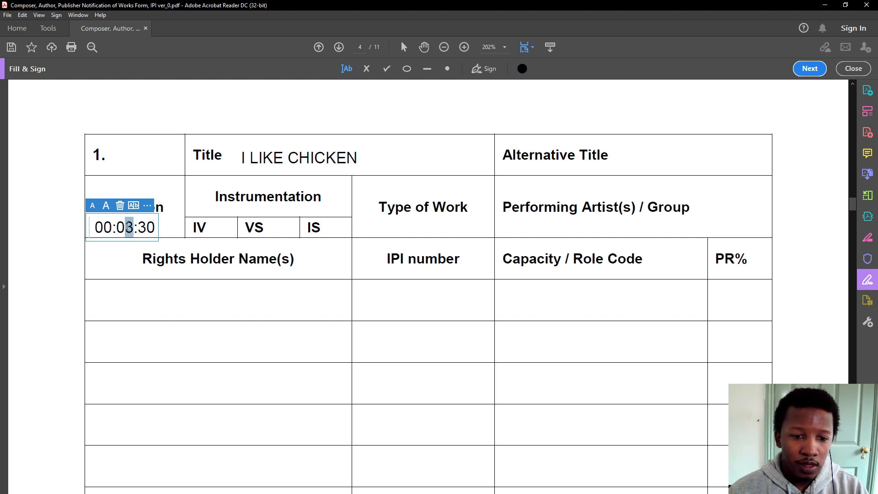
pyautogui.write('2')
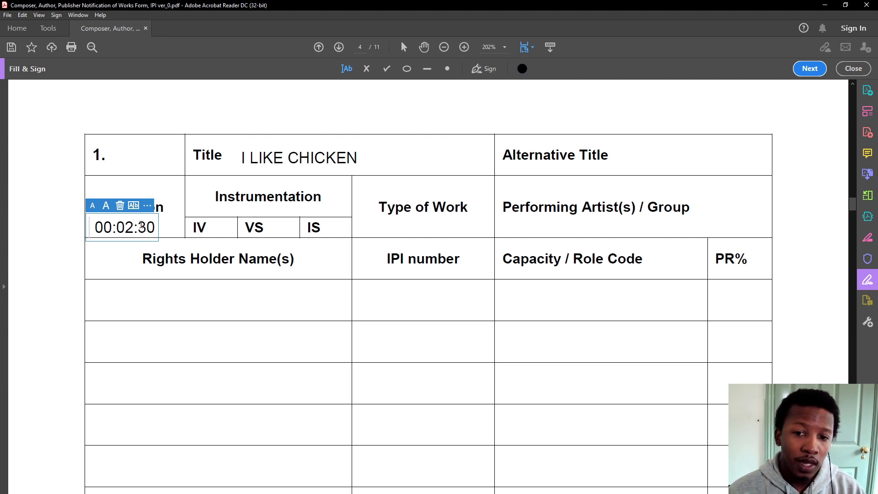
pyautogui.click(215, 228)
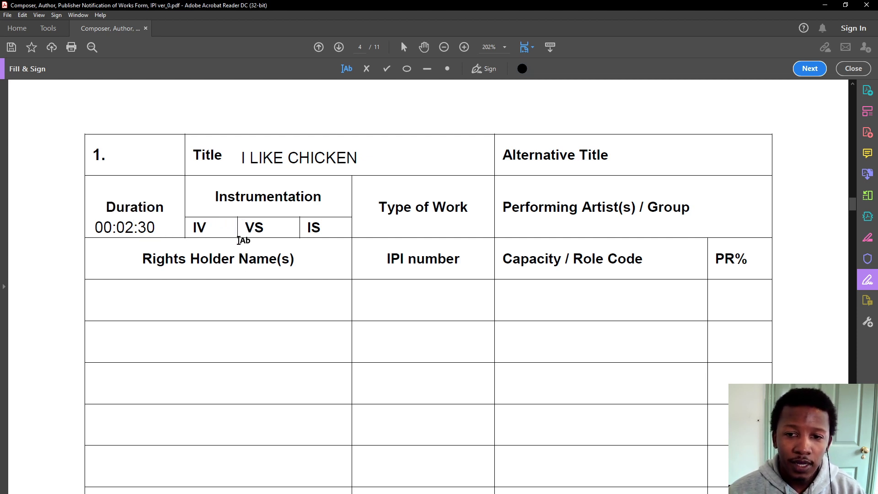
# Tick the IV instrumentation cell for work 1 with a checkmark
pyautogui.click(224, 230)
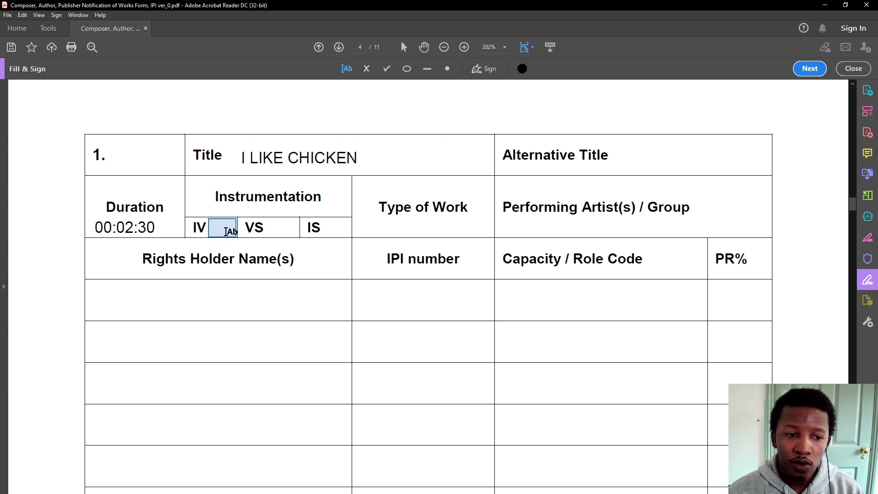
pyautogui.press('Escape')
pyautogui.click(386, 69)
pyautogui.click(219, 227)
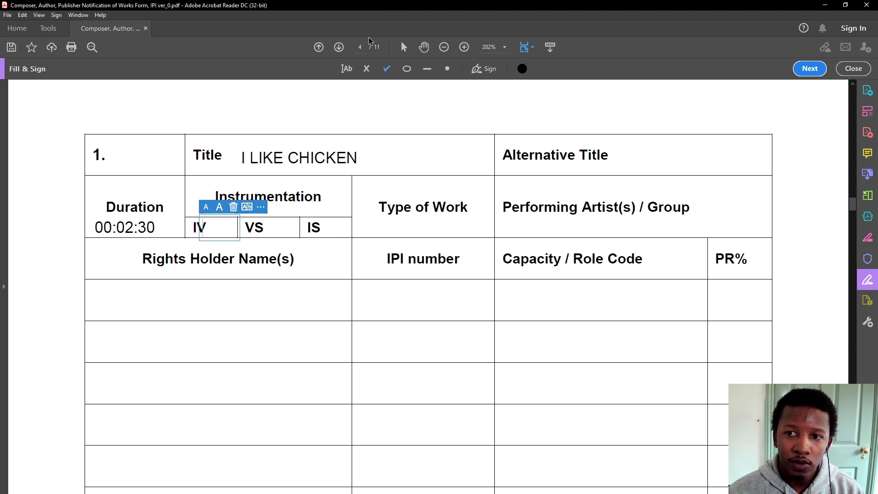
pyautogui.click(387, 70)
pyautogui.click(207, 190)
pyautogui.moveTo(190, 192); pyautogui.dragTo(206, 228)
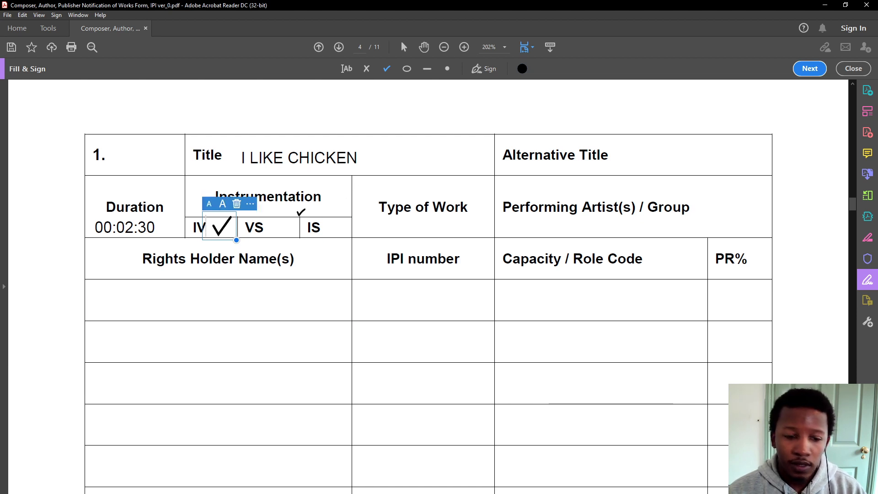
pyautogui.press('Escape')
# Type Popular into the Type of Work cell
pyautogui.click(346, 68)
pyautogui.click(388, 232)
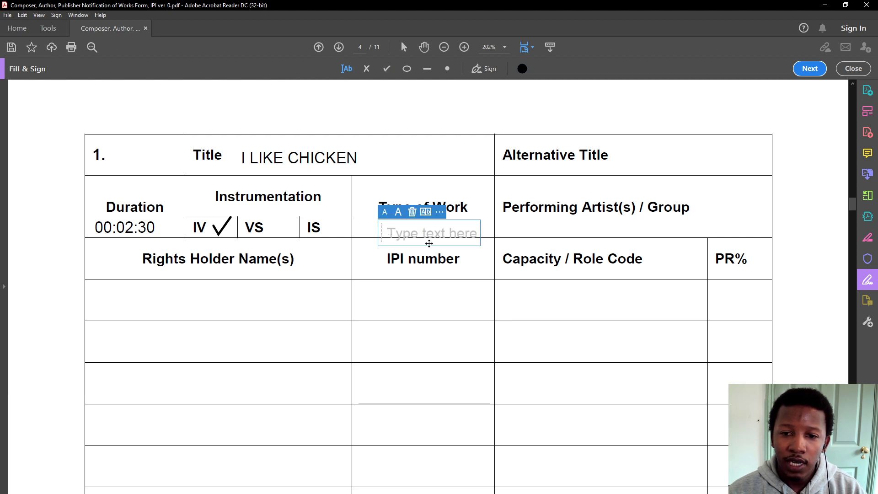
pyautogui.moveTo(380, 234)
pyautogui.mouseDown()
pyautogui.moveTo(383, 302)
pyautogui.moveTo(357, 227)
pyautogui.moveTo(372, 229)
pyautogui.mouseUp()
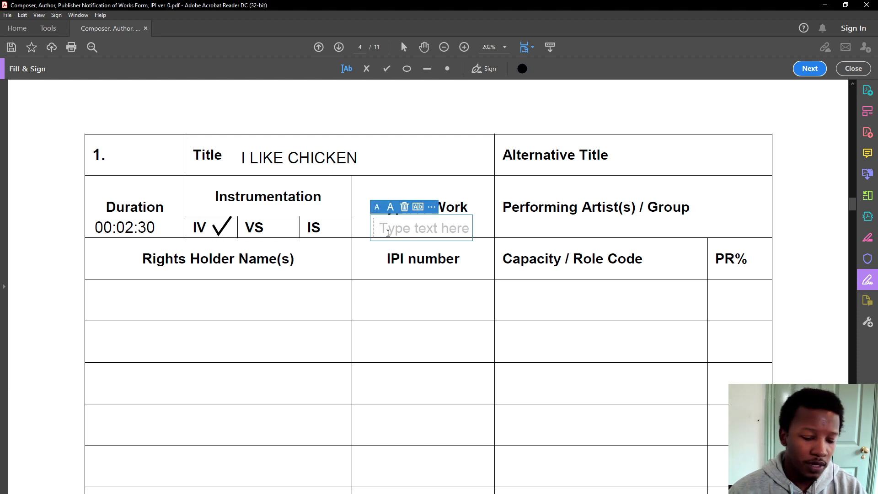
pyautogui.write('Popo')
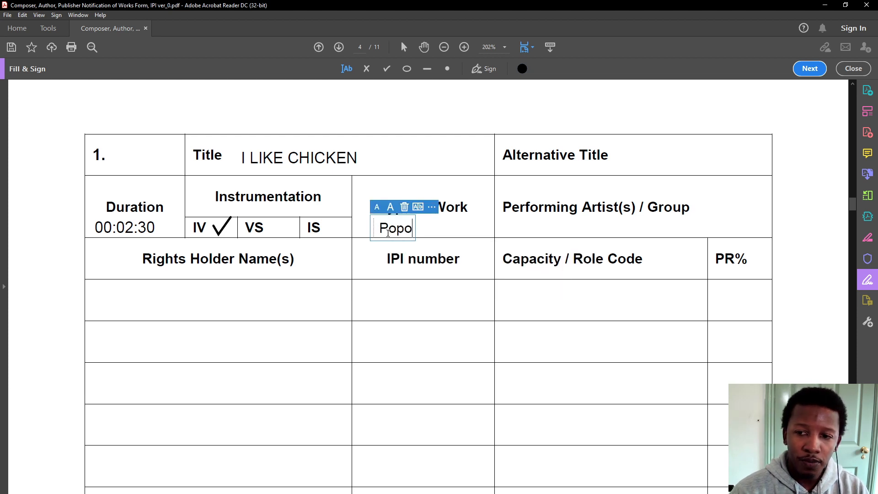
pyautogui.press('BackSpace')
pyautogui.write('ular')
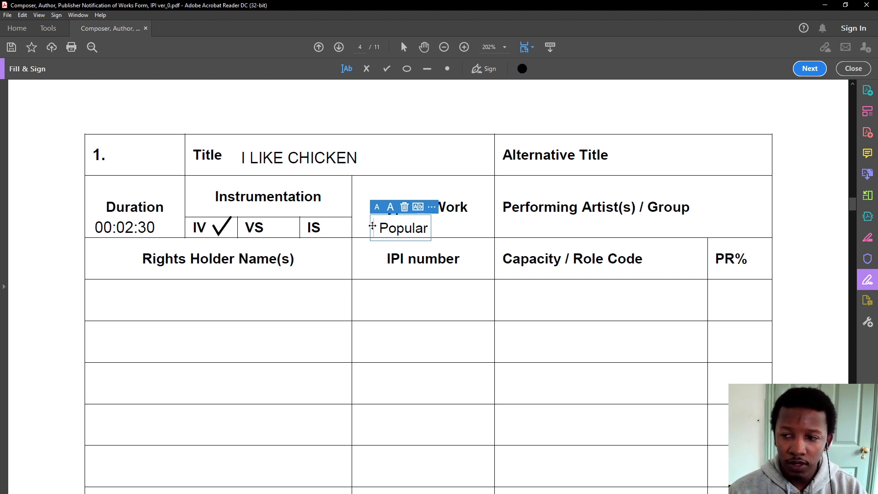
pyautogui.moveTo(372, 225); pyautogui.dragTo(386, 227)
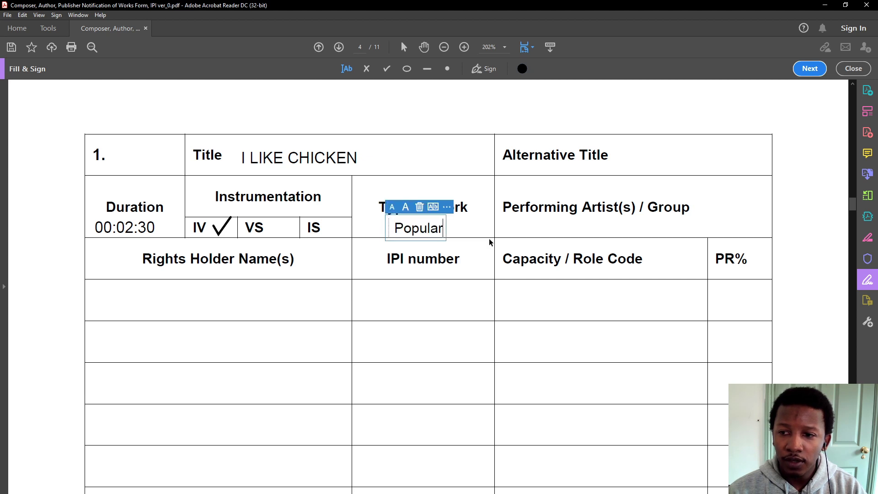
# Fill in the performing artist's name under Performing Artist(s) / Group from the earlier suggestion
pyautogui.click(516, 225)
pyautogui.click(590, 261)
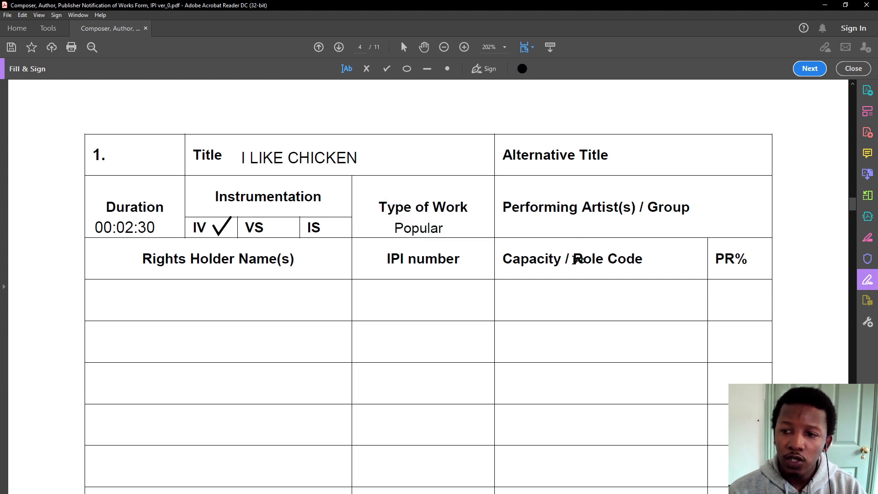
pyautogui.click(544, 229)
pyautogui.write('J')
pyautogui.press('BackSpace')
pyautogui.write('Sli')
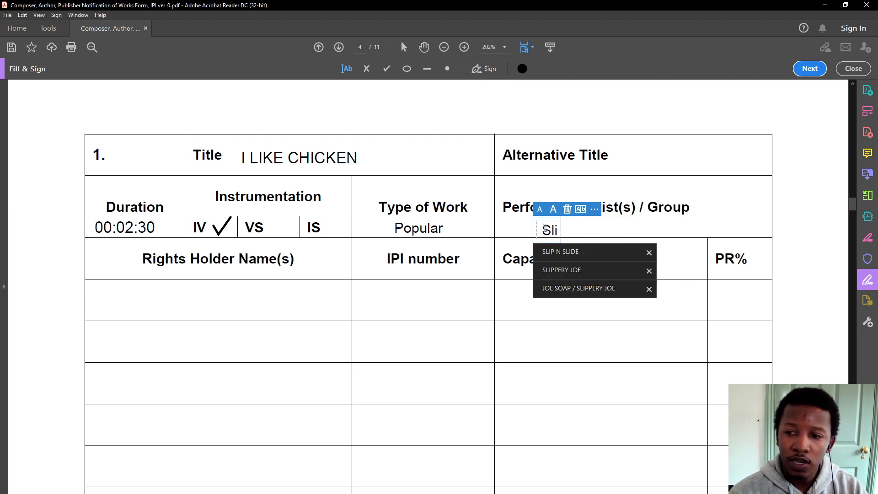
pyautogui.click(572, 270)
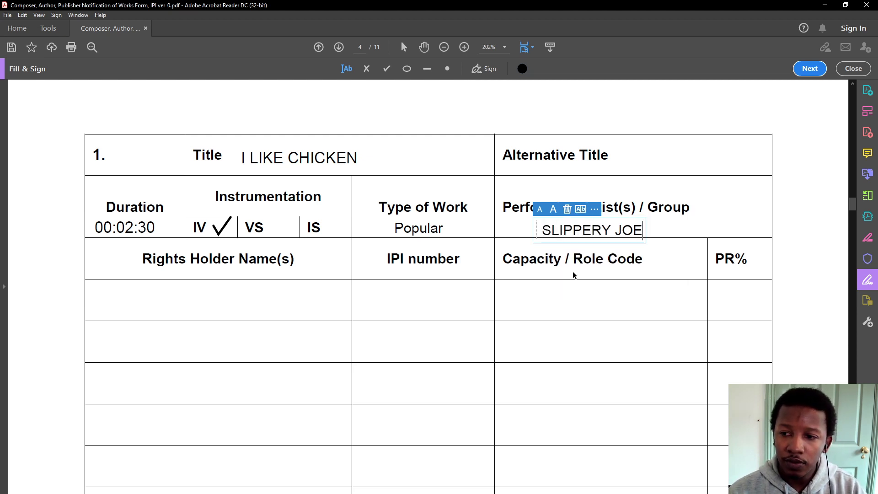
pyautogui.moveTo(535, 229); pyautogui.dragTo(530, 228)
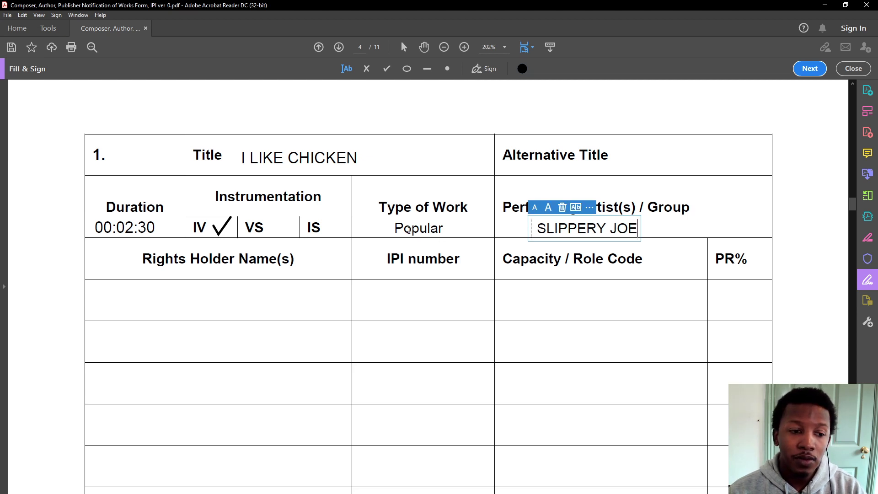
# Change the Type of Work entry to POPULAR and centre it in its cell
pyautogui.moveTo(406, 232); pyautogui.dragTo(450, 235)
pyautogui.write('OP')
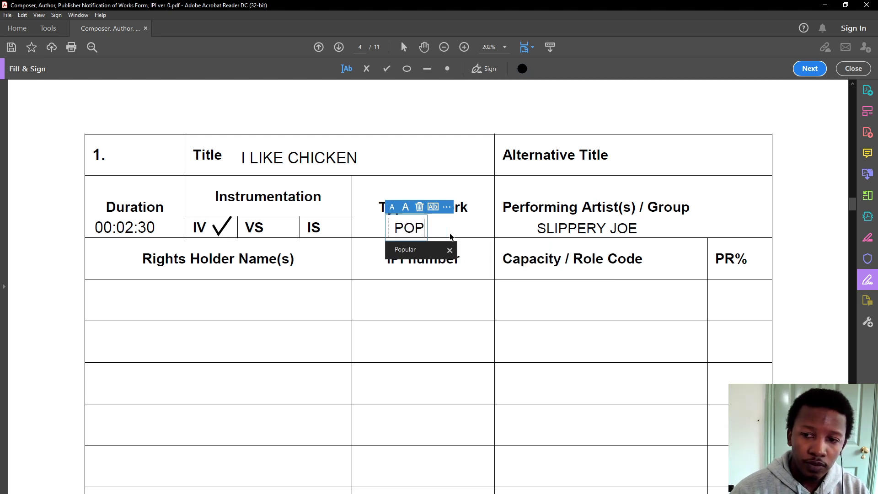
pyautogui.write('ULAR')
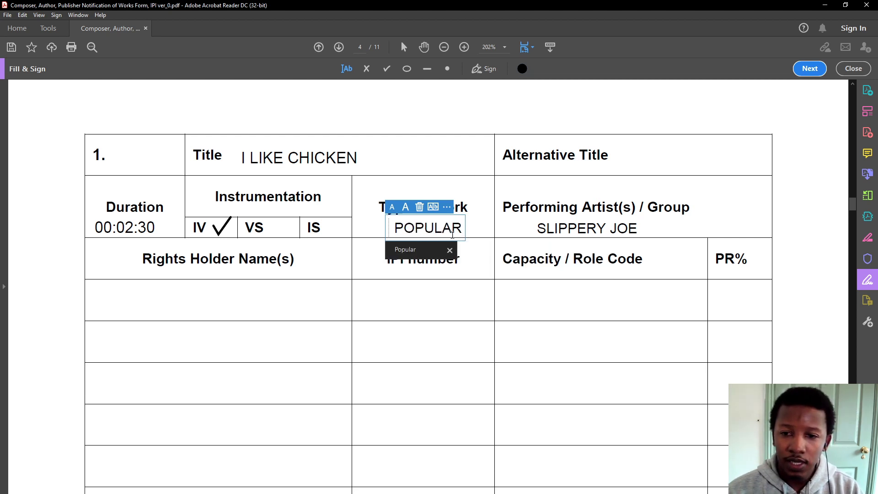
pyautogui.moveTo(386, 229); pyautogui.dragTo(359, 227)
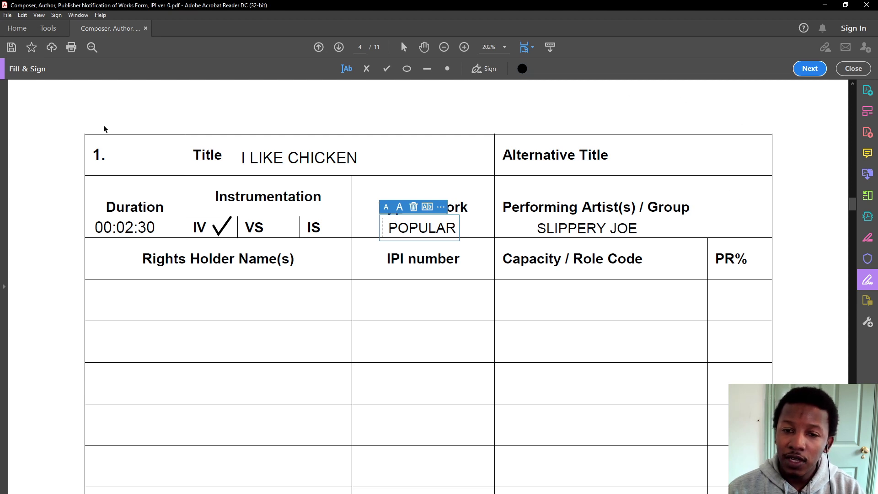
pyautogui.click(193, 326)
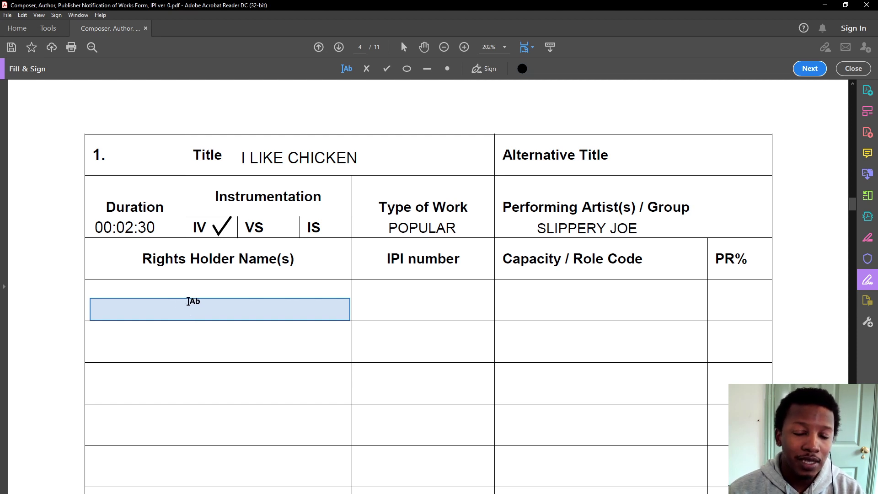
# Enter the rights holder's name in the first Rights Holder row, centred
pyautogui.click(188, 301)
pyautogui.write('JOE')
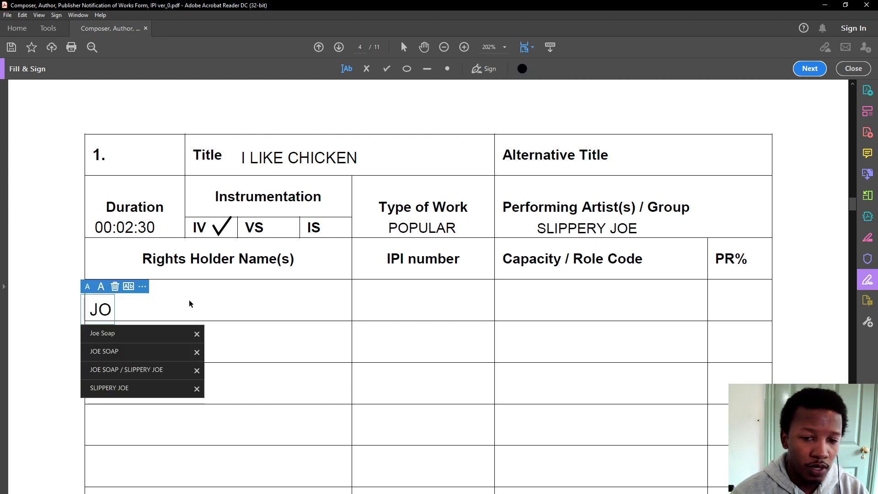
pyautogui.press('Down')
pyautogui.press('Down')
pyautogui.press('Return')
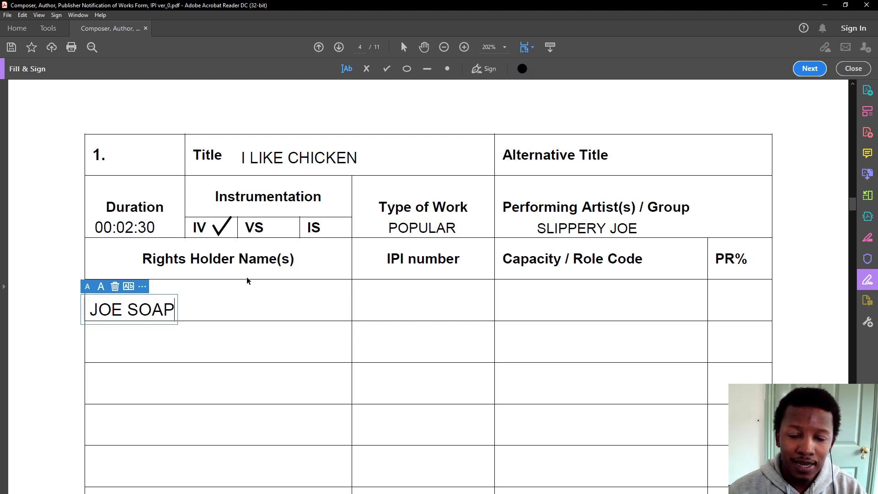
pyautogui.moveTo(84, 306); pyautogui.dragTo(126, 306)
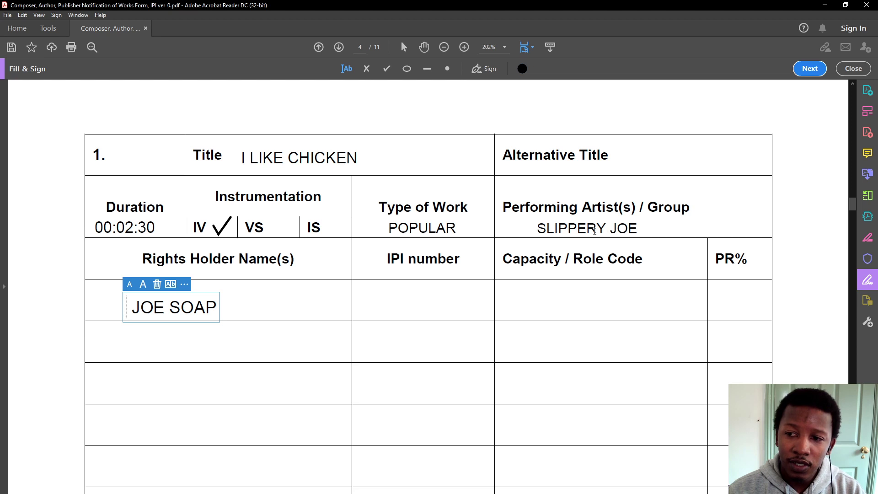
pyautogui.click(423, 313)
# Type the rights holder's IPI number into its cell, centred
pyautogui.click(391, 313)
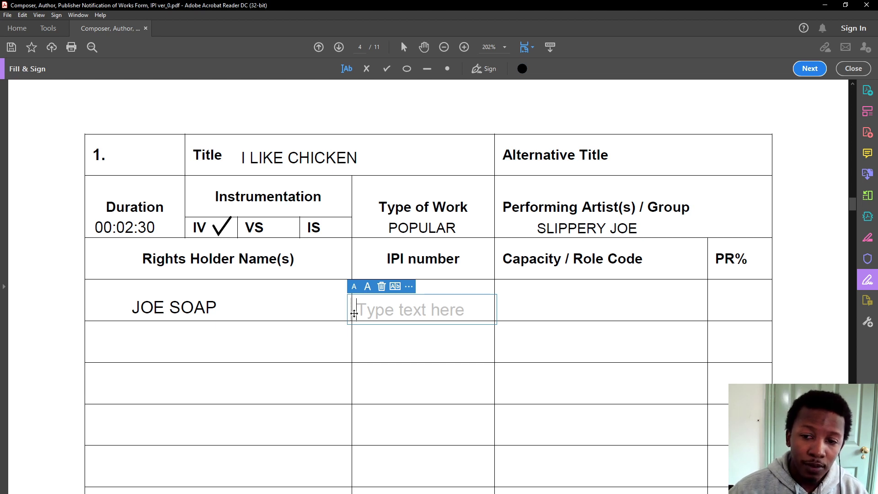
pyautogui.write('345678')
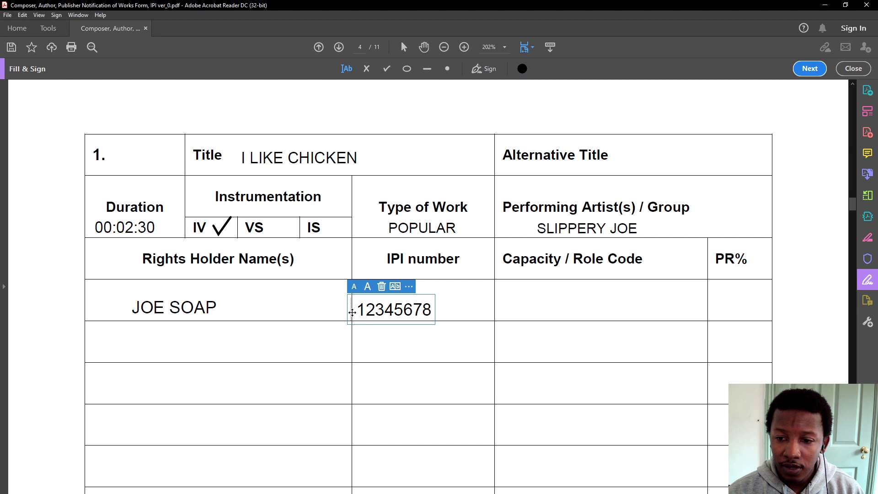
pyautogui.moveTo(349, 311); pyautogui.dragTo(371, 309)
pyautogui.click(520, 312)
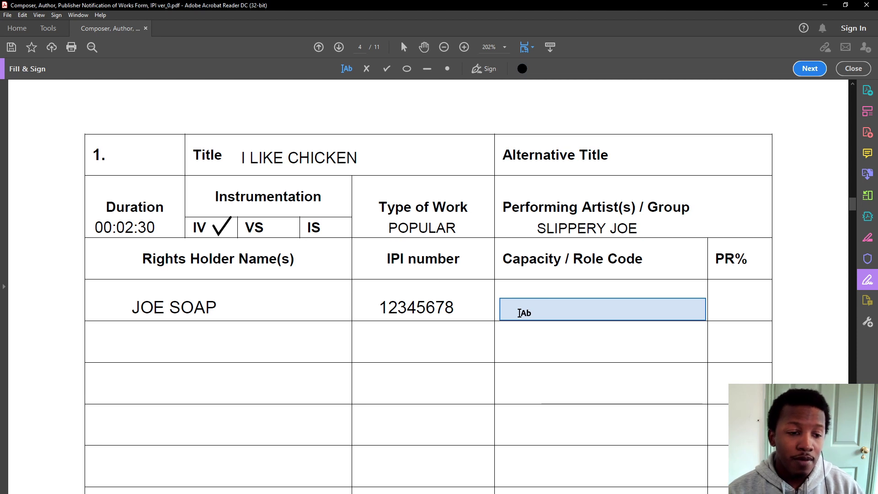
# Enter role code CA and PR% 100 for the first rights holder
pyautogui.click(519, 313)
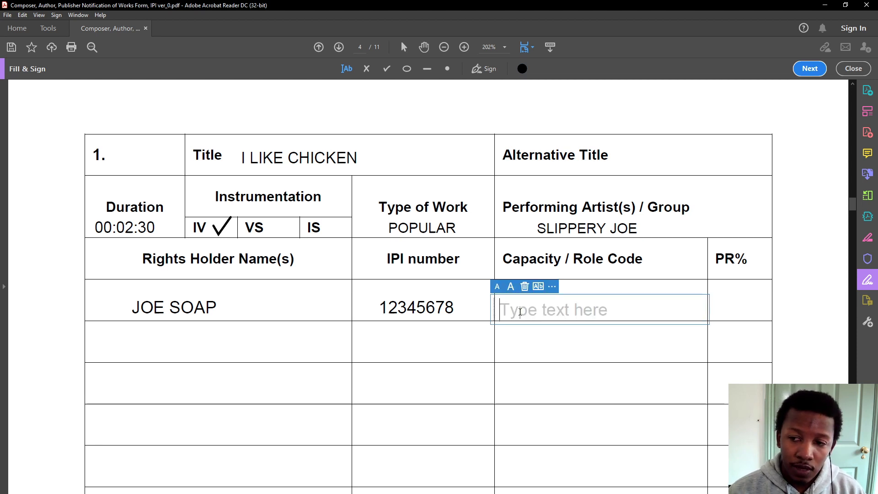
pyautogui.write('CA')
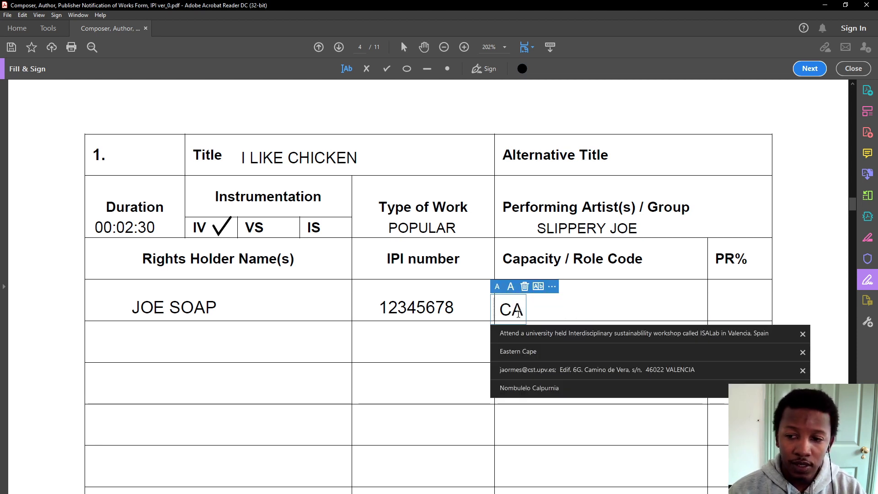
pyautogui.press('Escape')
pyautogui.click(492, 310)
pyautogui.moveTo(497, 306); pyautogui.dragTo(553, 304)
pyautogui.click(714, 303)
pyautogui.write('100')
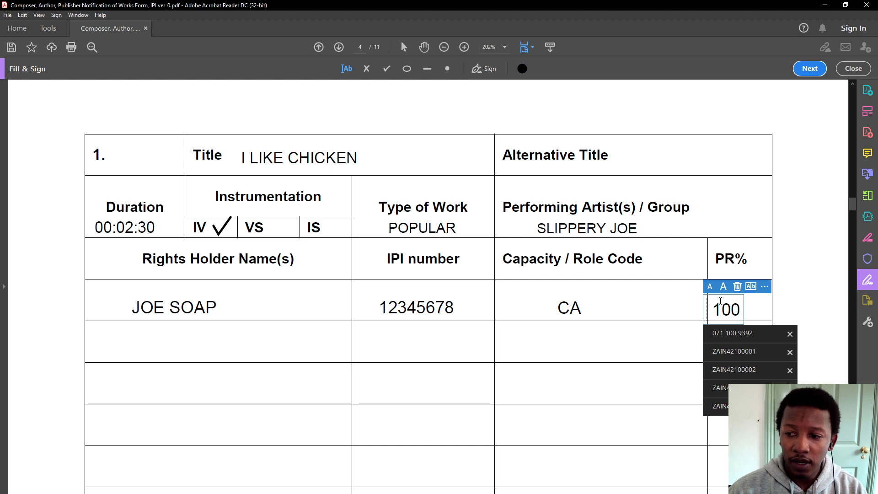
pyautogui.press('Escape')
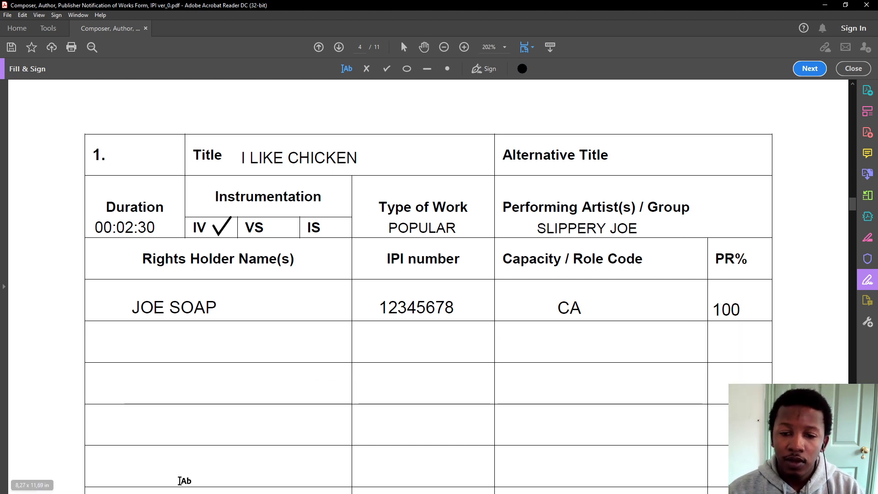
# Check section 2 and the first rights holder's CA role code and 100 PR% entries
pyautogui.scroll(-10, 169, 371)
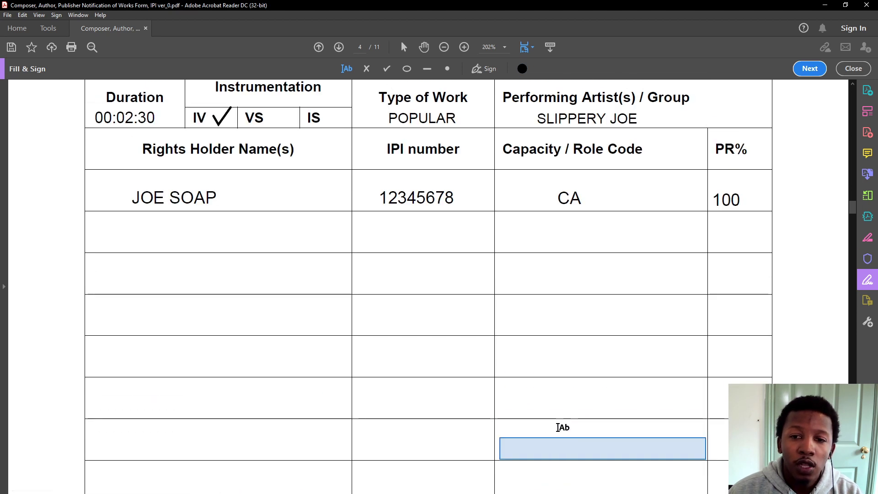
pyautogui.scroll(2, 372, 112)
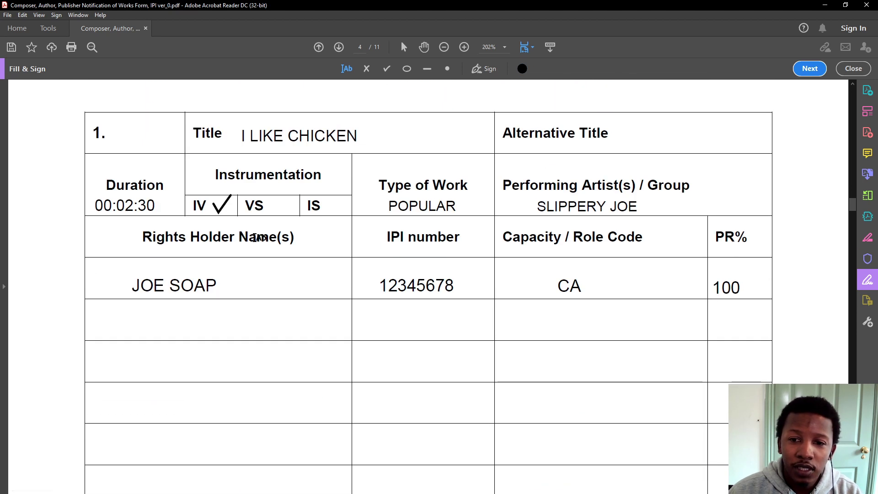
pyautogui.scroll(-6, 500, 268)
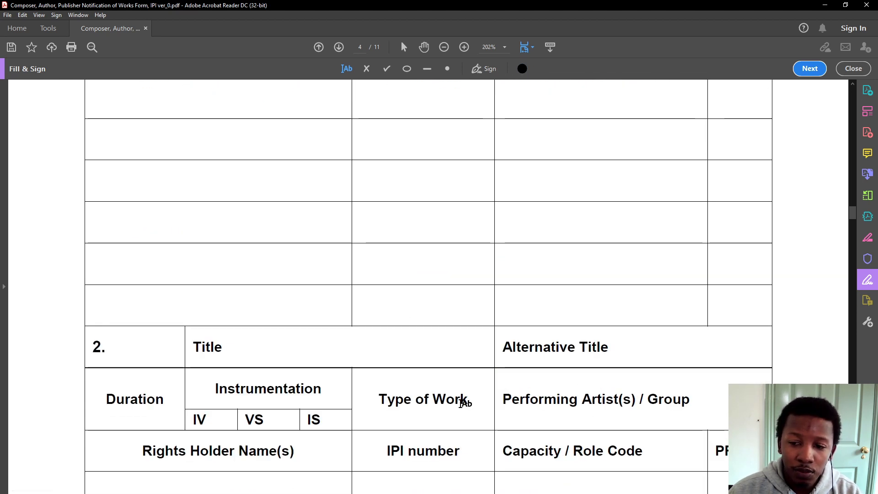
pyautogui.scroll(8, 512, 396)
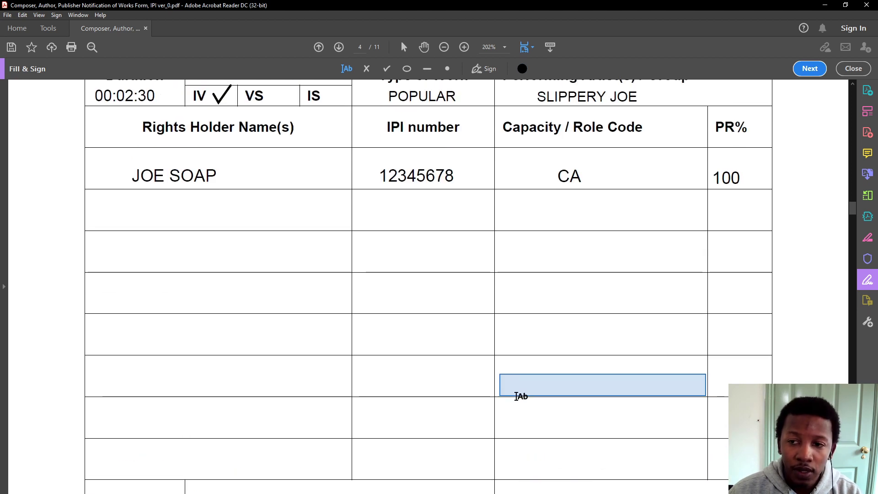
pyautogui.click(569, 242)
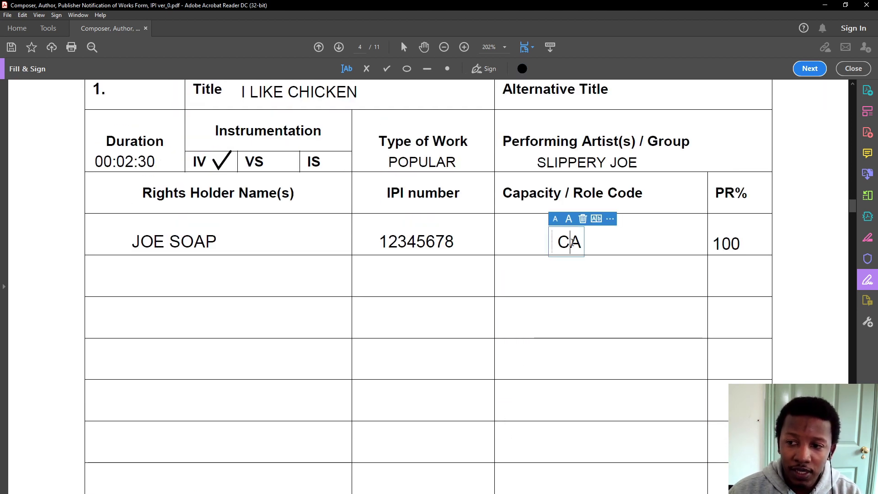
pyautogui.click(569, 247)
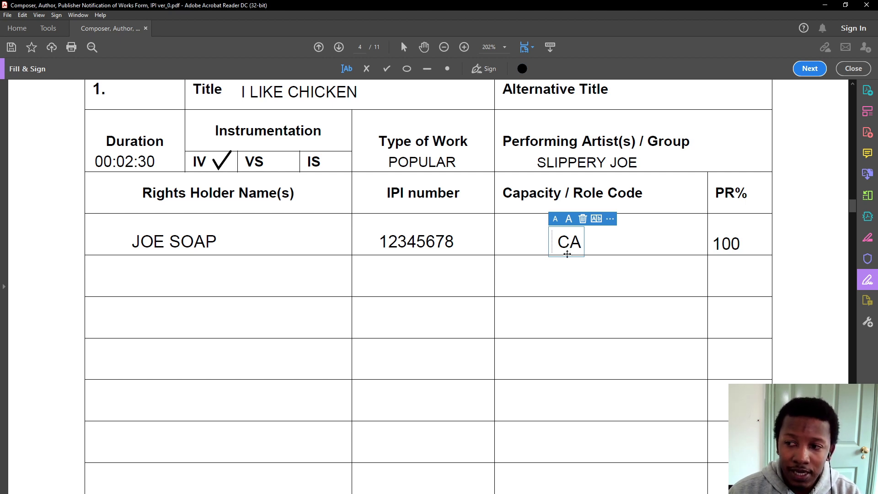
pyautogui.click(731, 245)
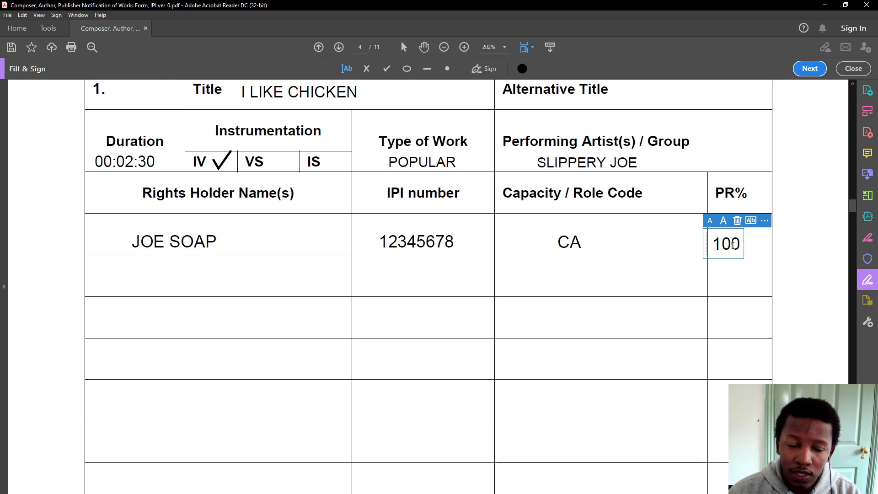
pyautogui.click(472, 294)
# Delete the A from the first rights holder's CA role code so it reads C
pyautogui.scroll(2, 323, 300)
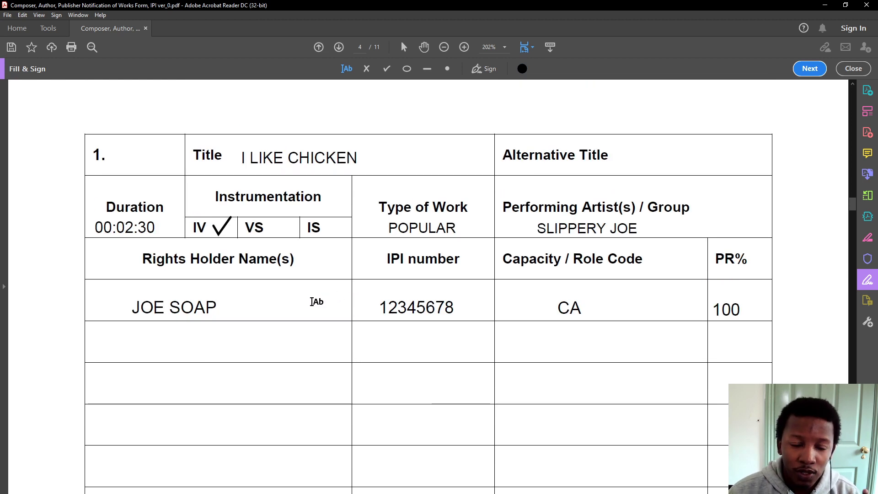
pyautogui.click(209, 307)
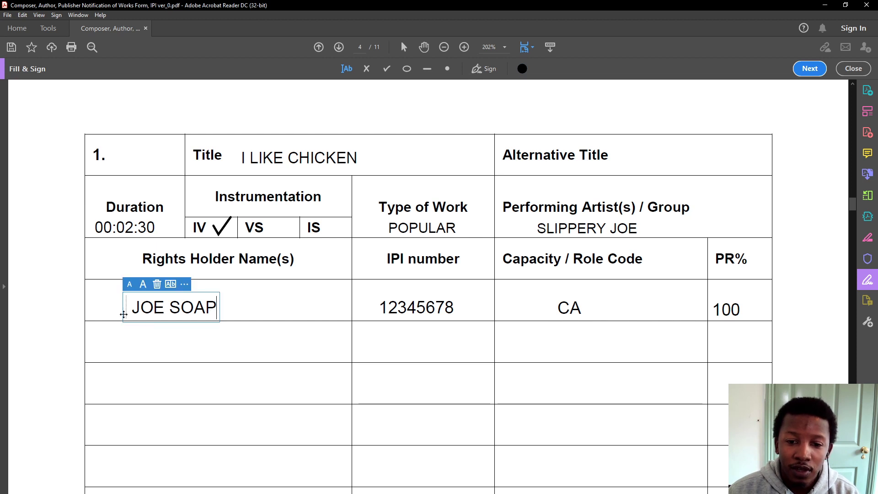
pyautogui.moveTo(132, 308); pyautogui.dragTo(239, 306)
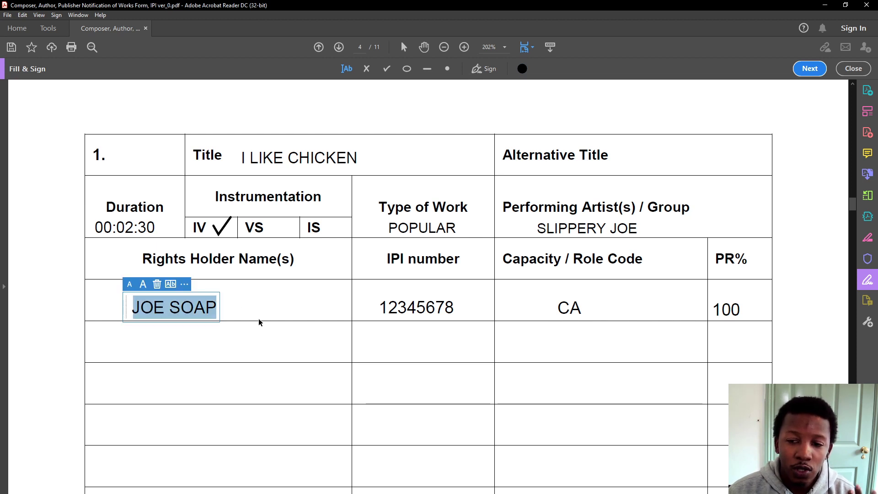
pyautogui.click(581, 307)
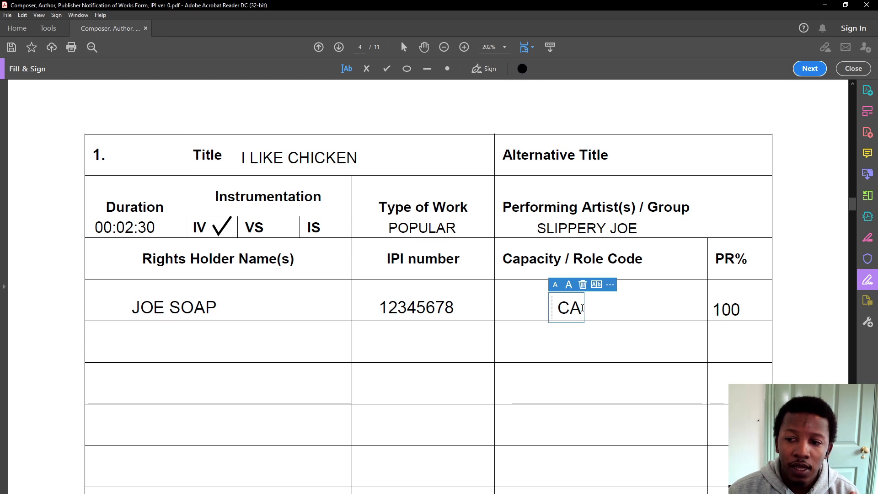
pyautogui.moveTo(581, 308); pyautogui.dragTo(573, 306)
pyautogui.press('BackSpace')
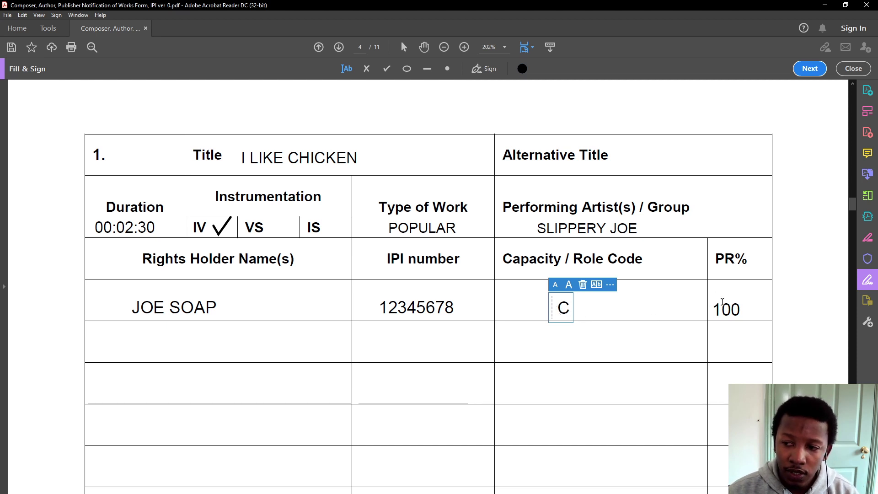
# Change the first rights holder's PR% from 100 to 50
pyautogui.doubleClick(717, 301)
pyautogui.write('50')
pyautogui.click(535, 348)
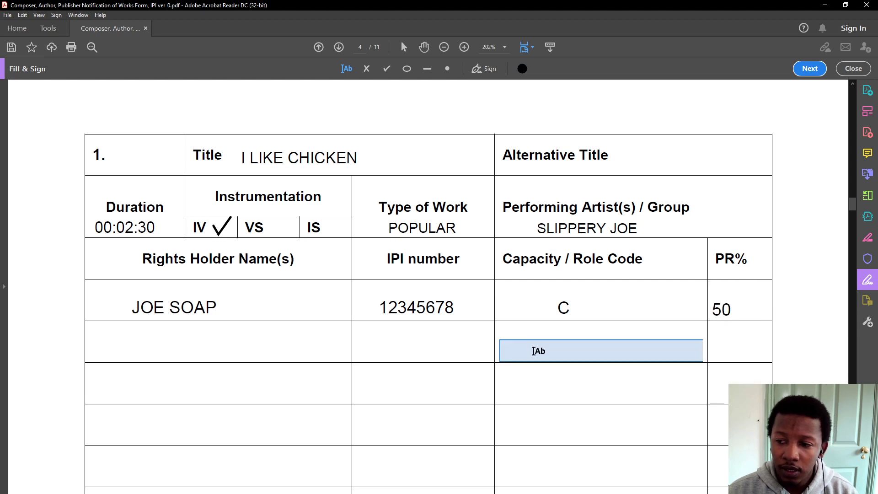
# Enter SUNLIGHT SOAP from the autocomplete suggestions as the second rights holder's name
pyautogui.click(188, 350)
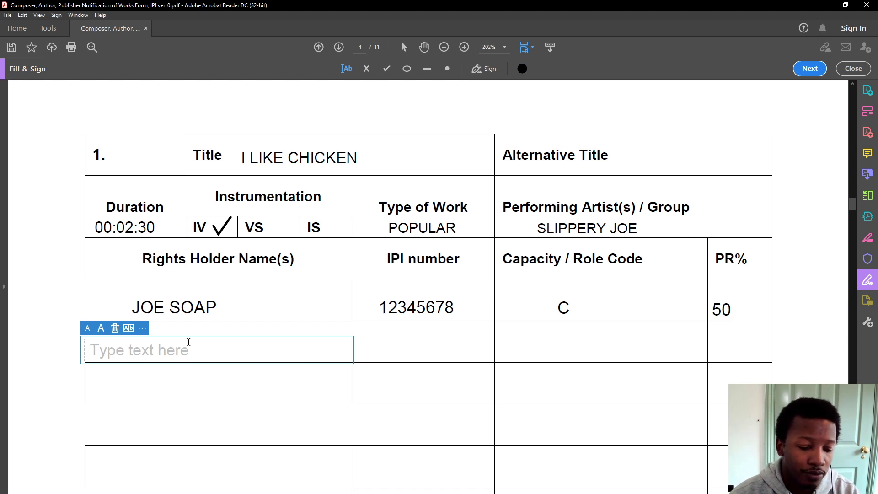
pyautogui.write('SUN')
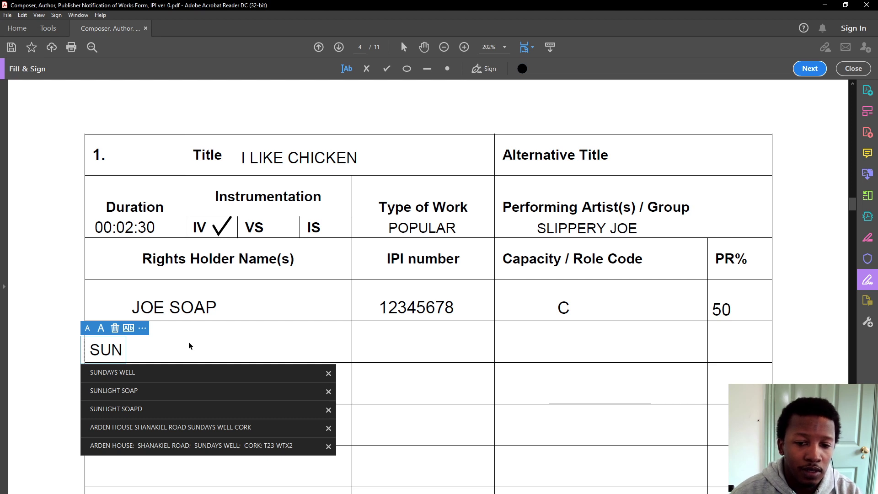
pyautogui.click(155, 391)
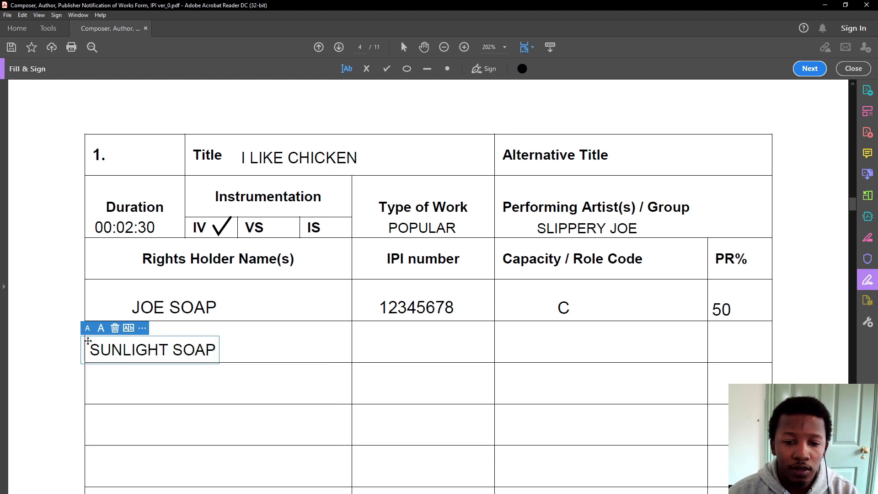
pyautogui.press('BackSpace')
pyautogui.press('BackSpace')
pyautogui.press('BackSpace')
pyautogui.press('BackSpace')
pyautogui.press('BackSpace')
pyautogui.press('BackSpace')
pyautogui.press('BackSpace')
pyautogui.press('BackSpace')
pyautogui.press('BackSpace')
pyautogui.press('BackSpace')
pyautogui.press('BackSpace')
pyautogui.press('BackSpace')
pyautogui.press('BackSpace')
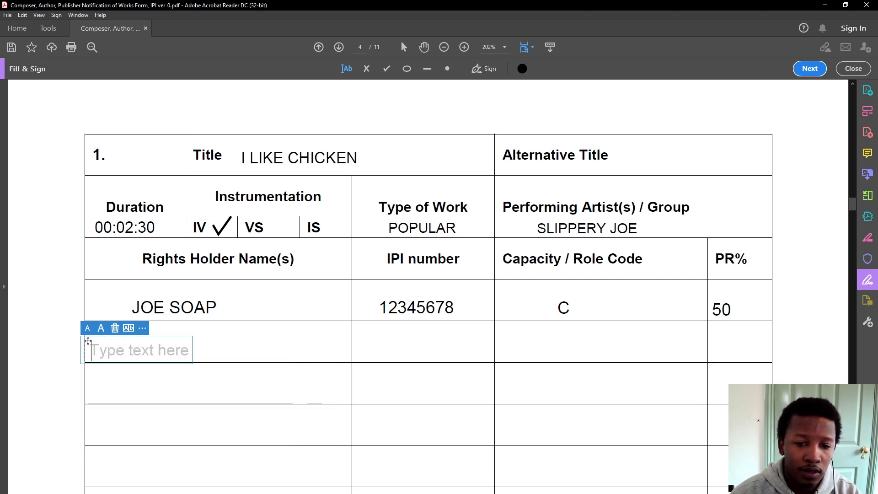
pyautogui.write('SU')
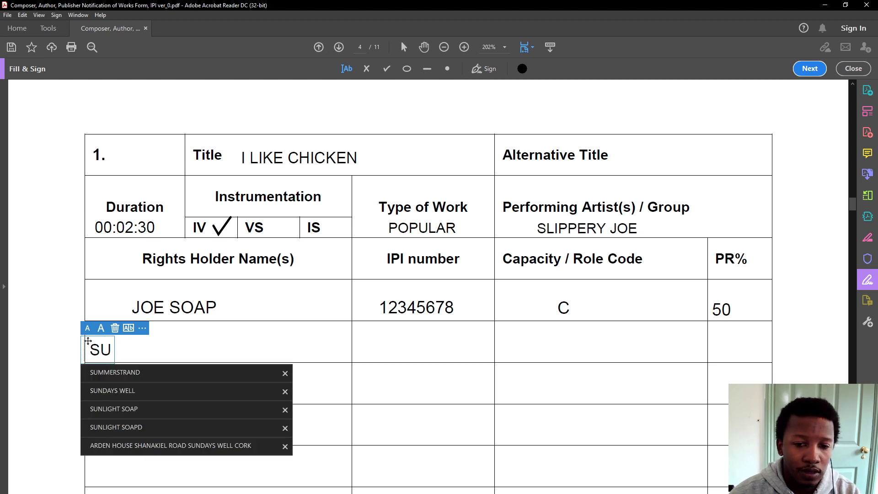
pyautogui.write('n=')
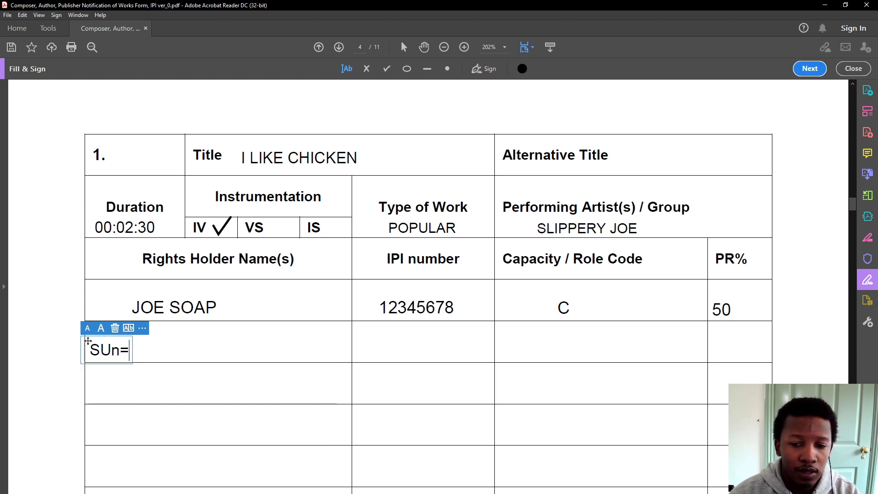
pyautogui.press('BackSpace')
pyautogui.press('BackSpace')
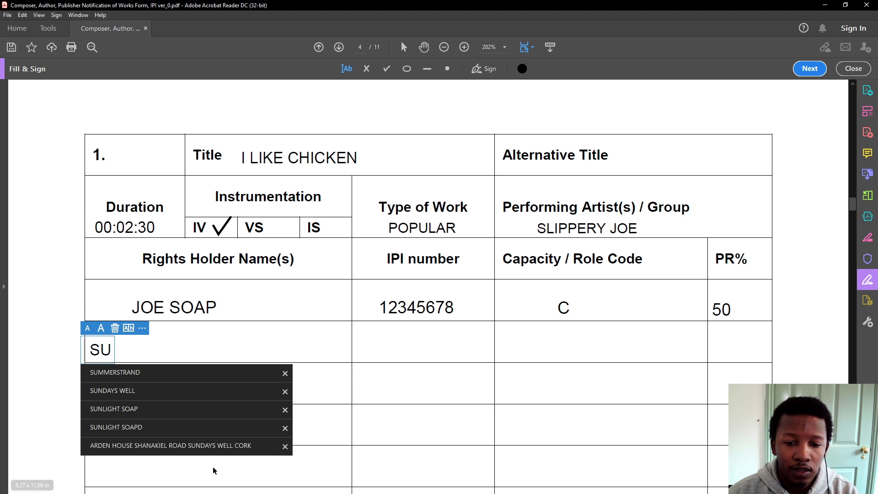
pyautogui.click(198, 410)
pyautogui.moveTo(83, 351); pyautogui.dragTo(120, 345)
pyautogui.click(446, 349)
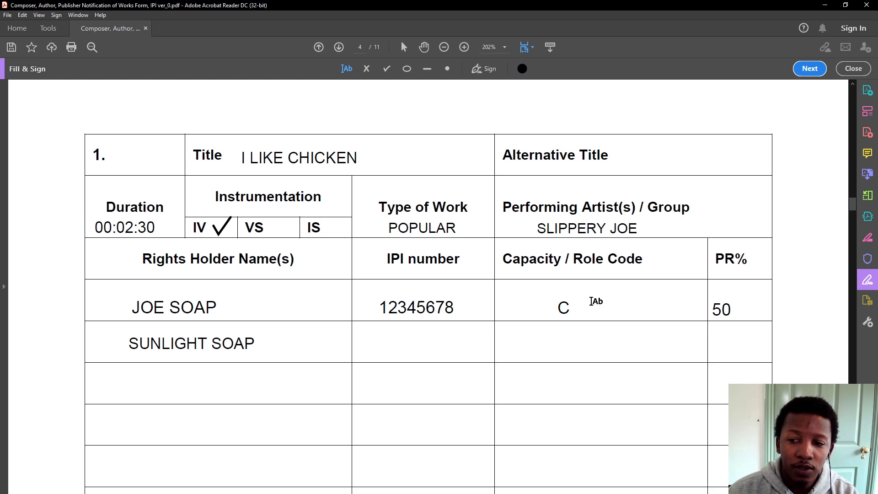
# Give SUNLIGHT SOAP role code A and a PR% of 50
pyautogui.click(562, 353)
pyautogui.write('A')
pyautogui.moveTo(490, 347); pyautogui.dragTo(550, 342)
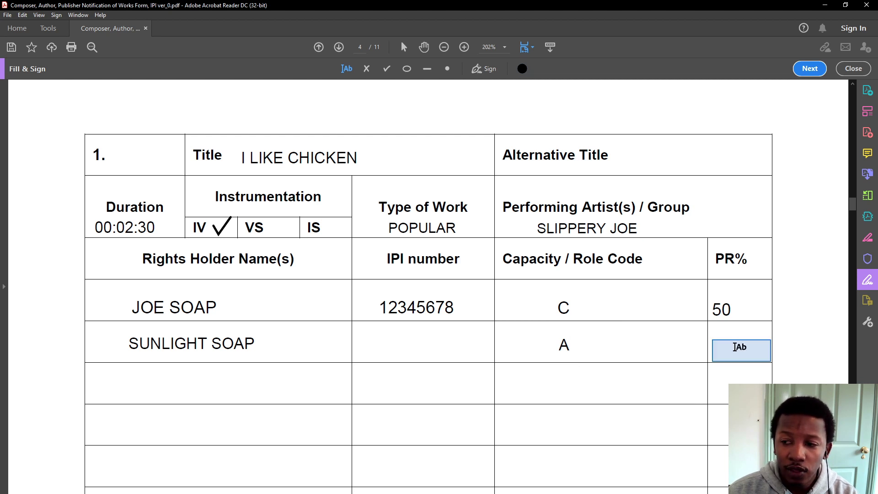
pyautogui.click(729, 350)
pyautogui.write('50')
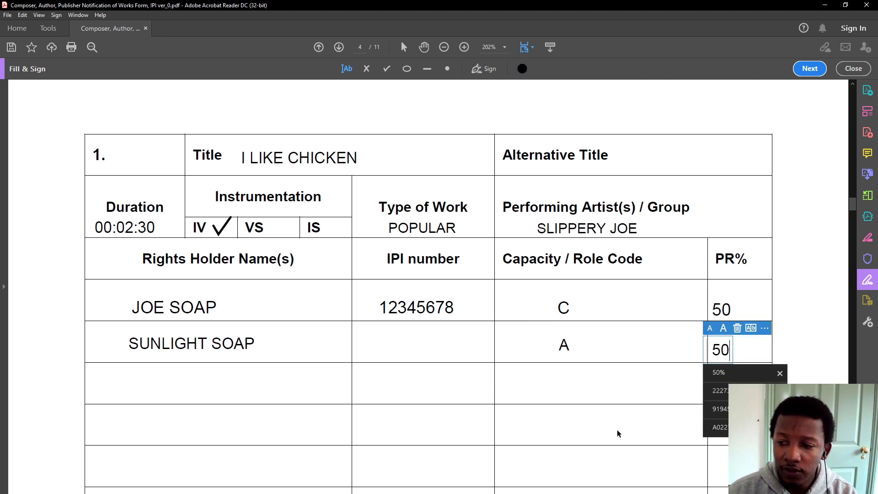
pyautogui.click(617, 433)
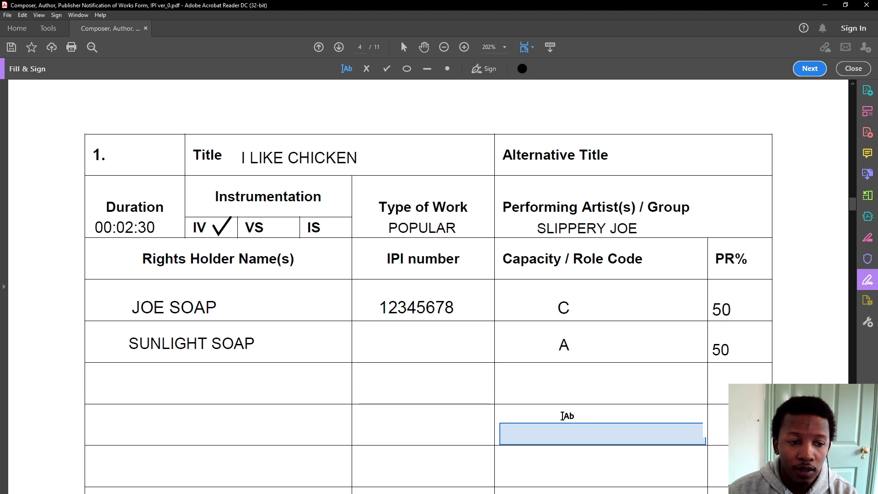
# Try an entry in SUNLIGHT SOAP's IPI cell, then leave it empty
pyautogui.scroll(-1, 439, 350)
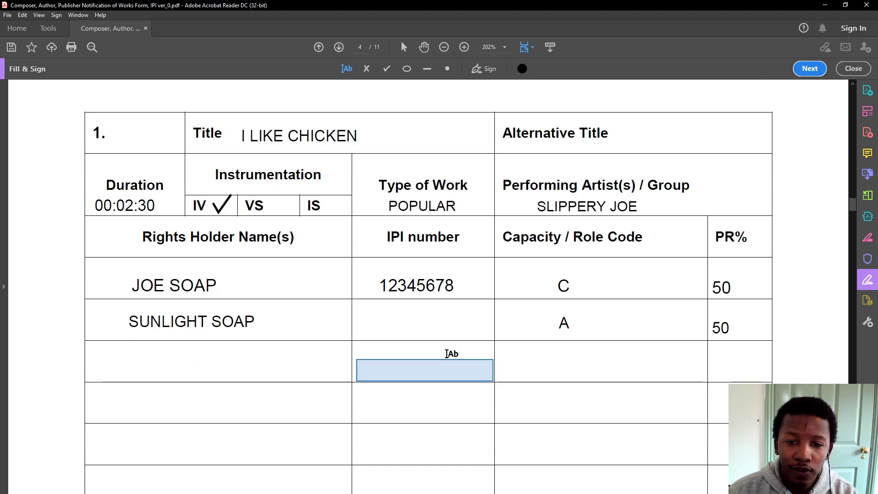
pyautogui.click(421, 324)
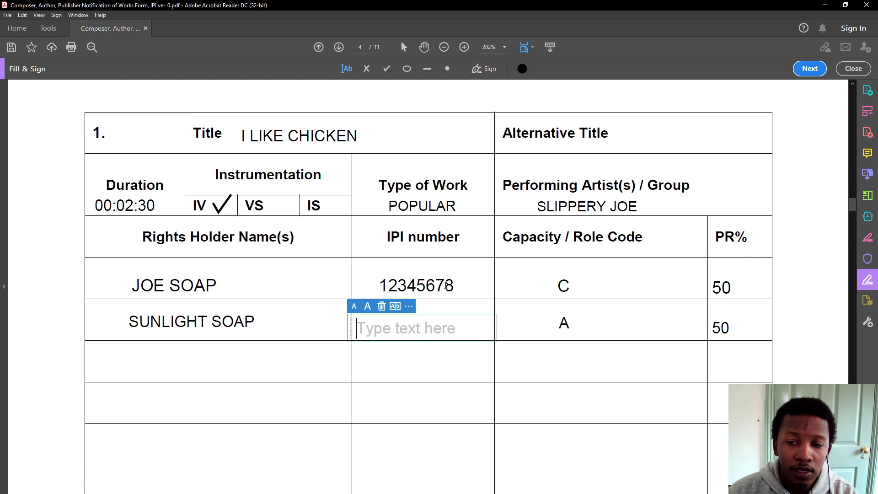
pyautogui.click(446, 286)
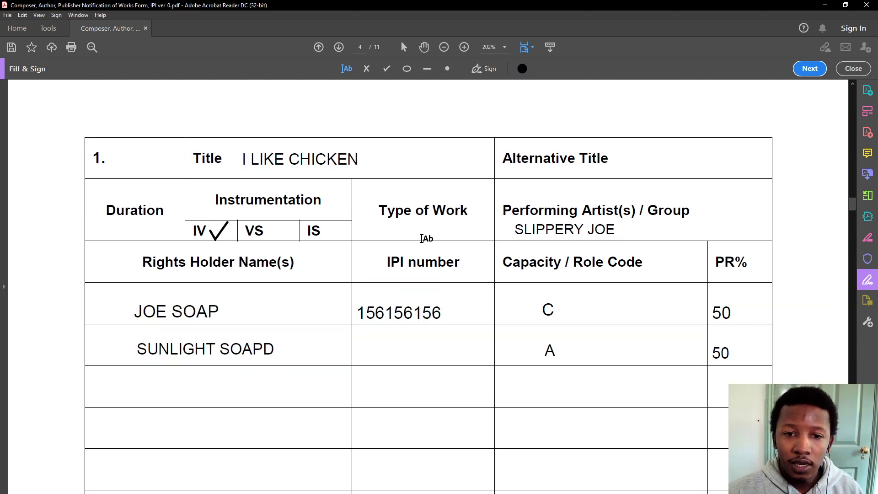
# Return to page 1 of the SAMRO work registration form
pyautogui.scroll(-2, 417, 238)
pyautogui.scroll(-20, 415, 238)
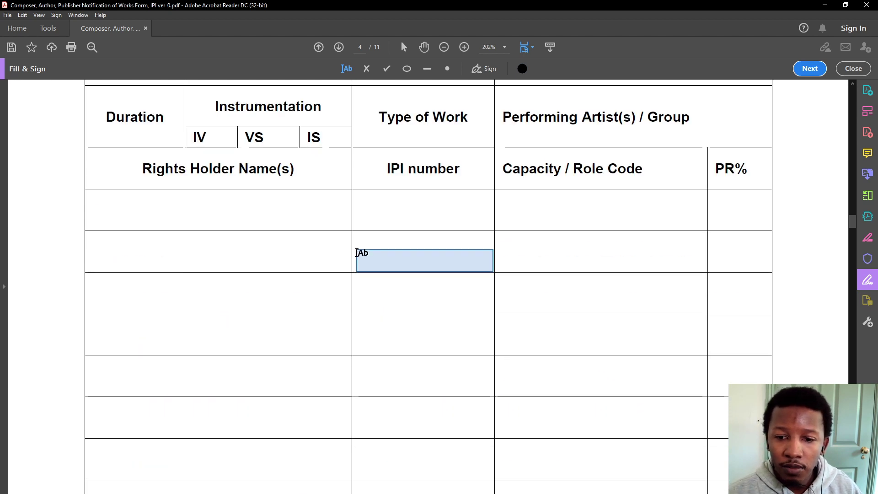
pyautogui.scroll(-14, 341, 246)
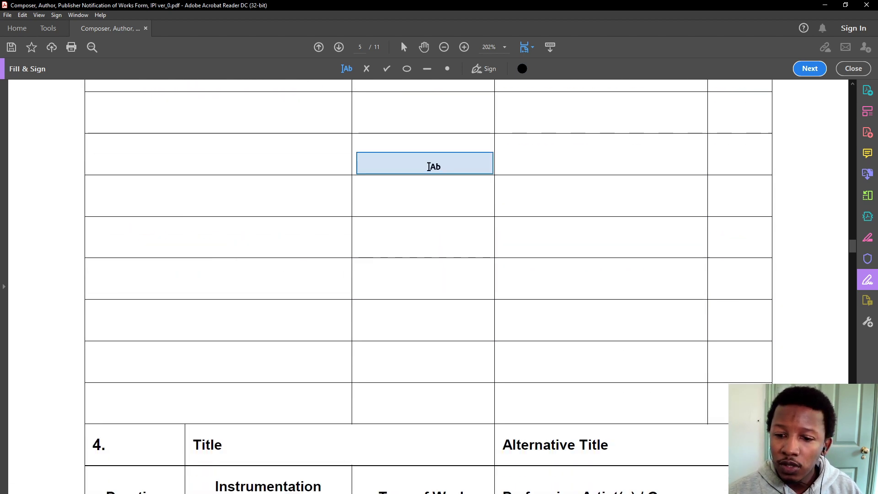
pyautogui.scroll(-6, 179, 374)
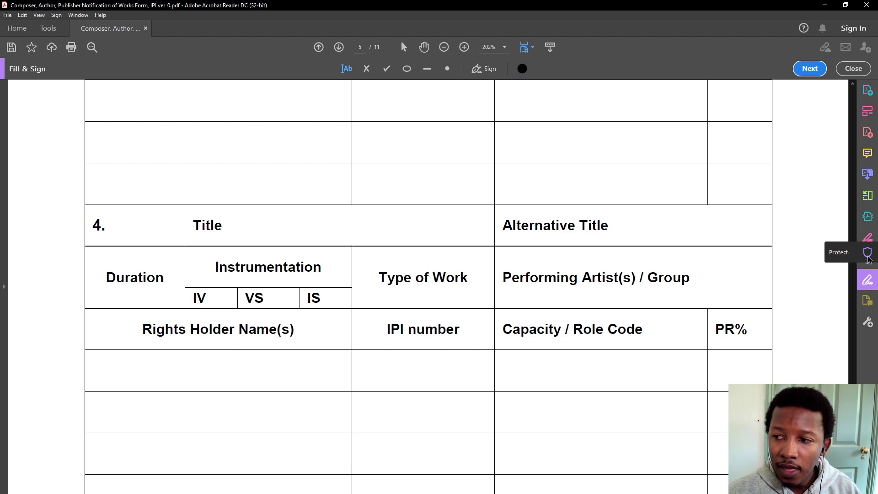
pyautogui.moveTo(852, 254); pyautogui.dragTo(823, 93)
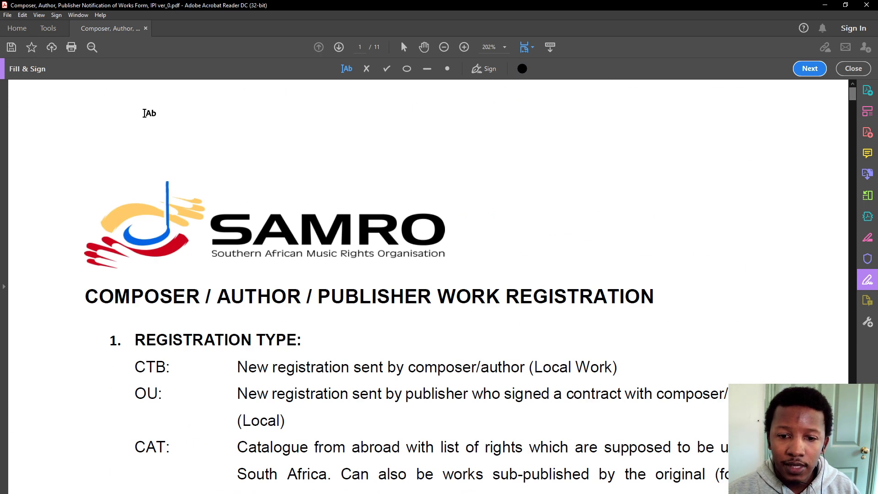
# Check the Home screen, return to the SAMRO form, then restore the window and move it lower
pyautogui.click(17, 28)
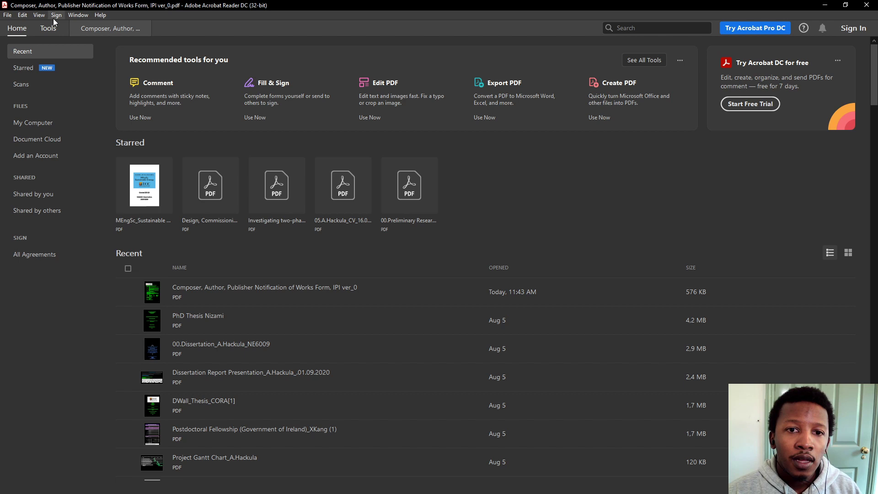
pyautogui.click(96, 29)
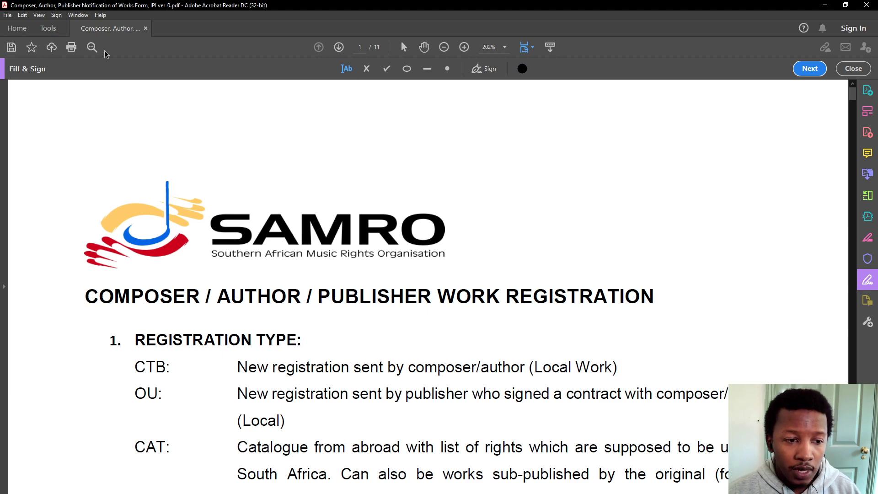
pyautogui.doubleClick(293, 4)
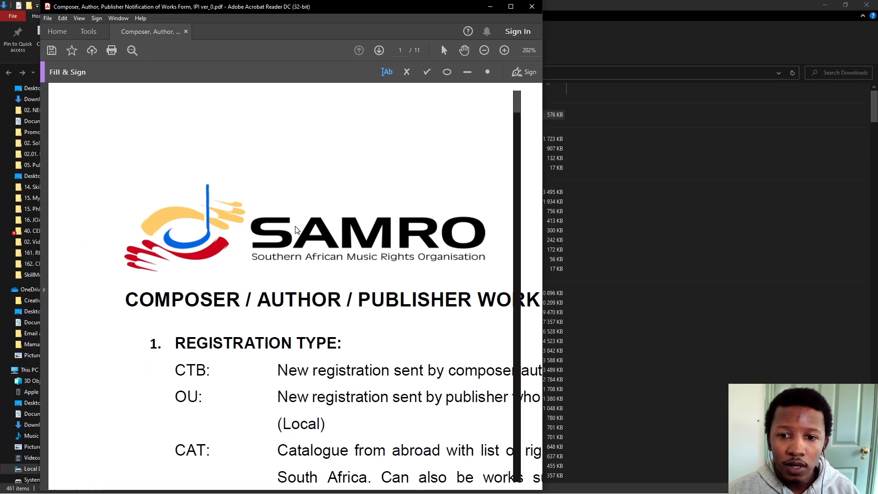
pyautogui.moveTo(294, 23); pyautogui.dragTo(283, 216)
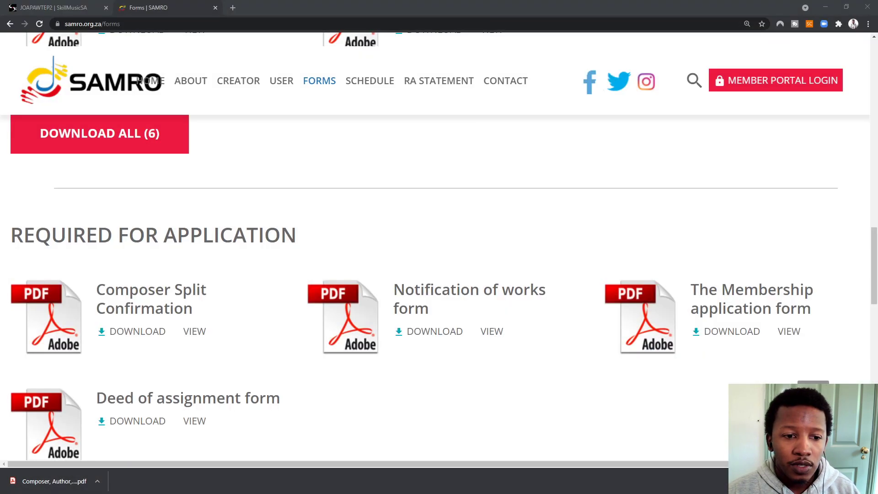
# Open SAMRO's Contact page in Chrome and select the customer services email address
pyautogui.click(494, 80)
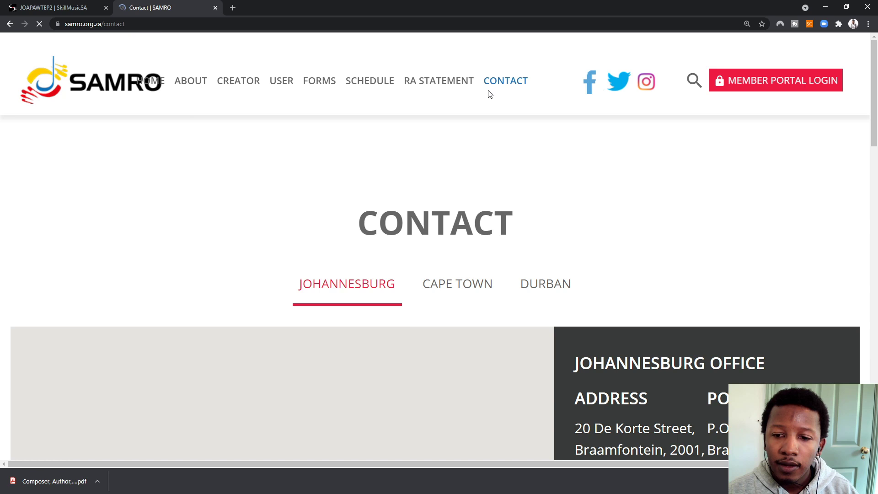
pyautogui.scroll(-4, 532, 198)
pyautogui.scroll(-4, 533, 198)
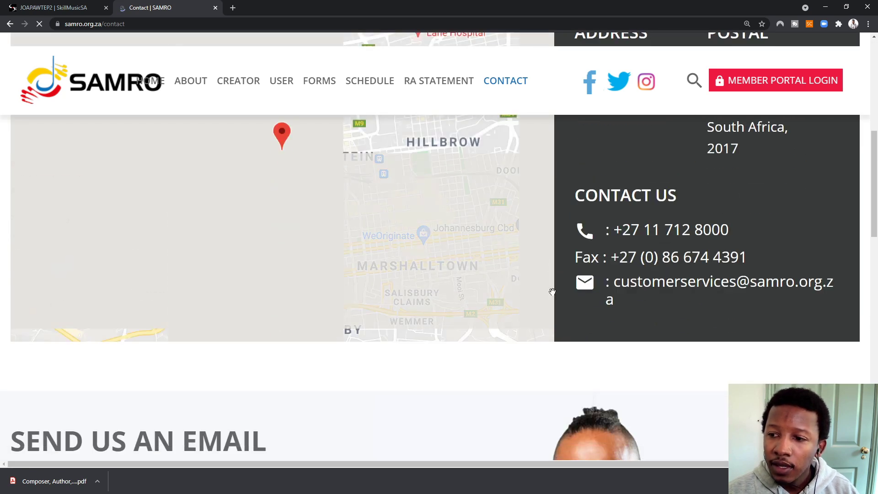
pyautogui.moveTo(620, 281); pyautogui.dragTo(697, 320)
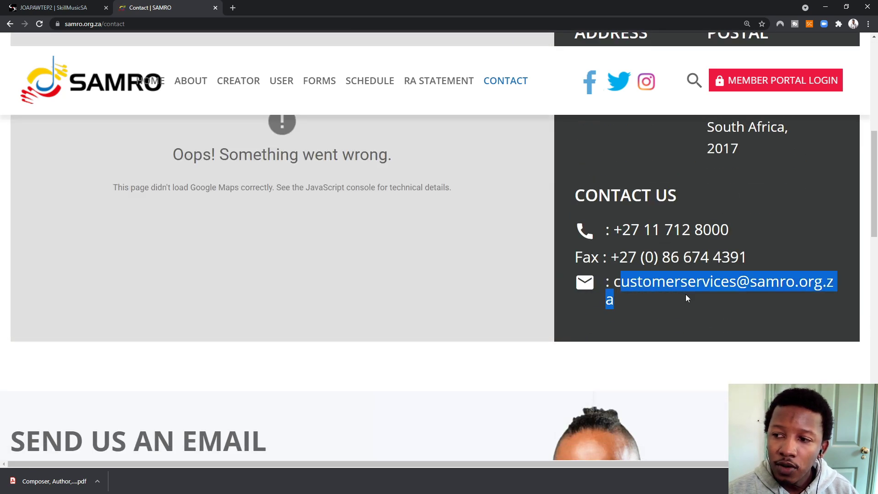
pyautogui.click(616, 275)
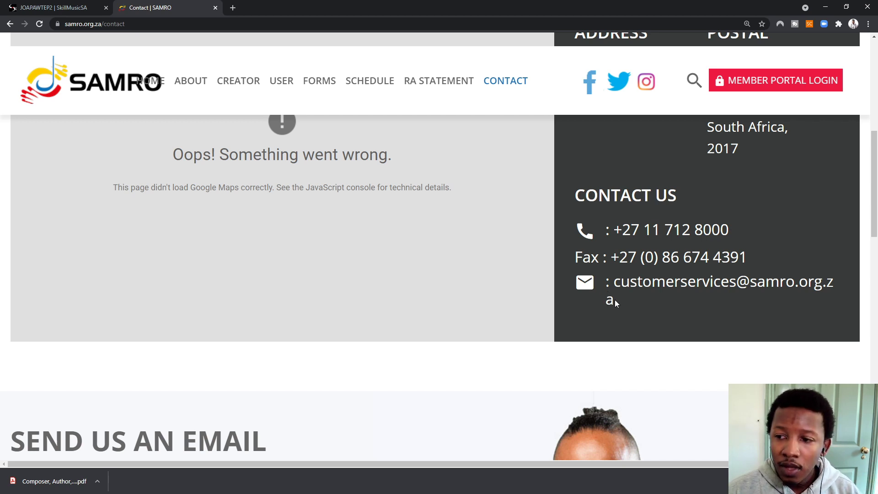
pyautogui.moveTo(615, 301); pyautogui.dragTo(615, 282)
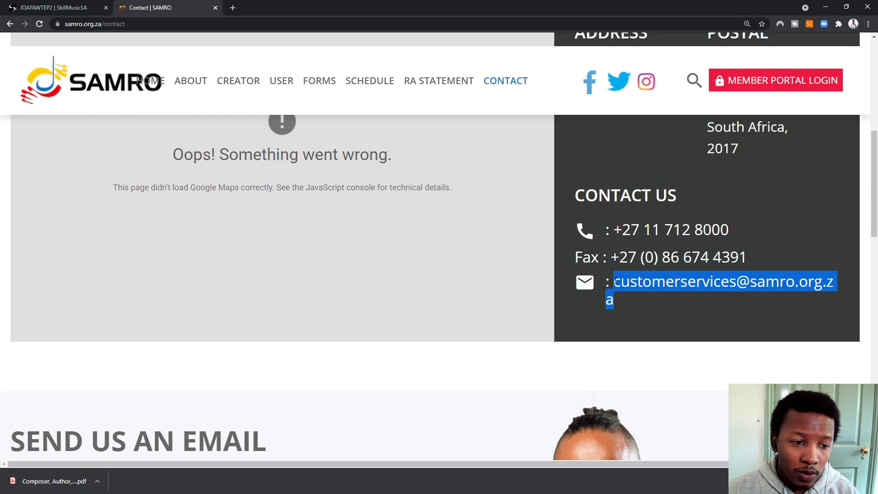